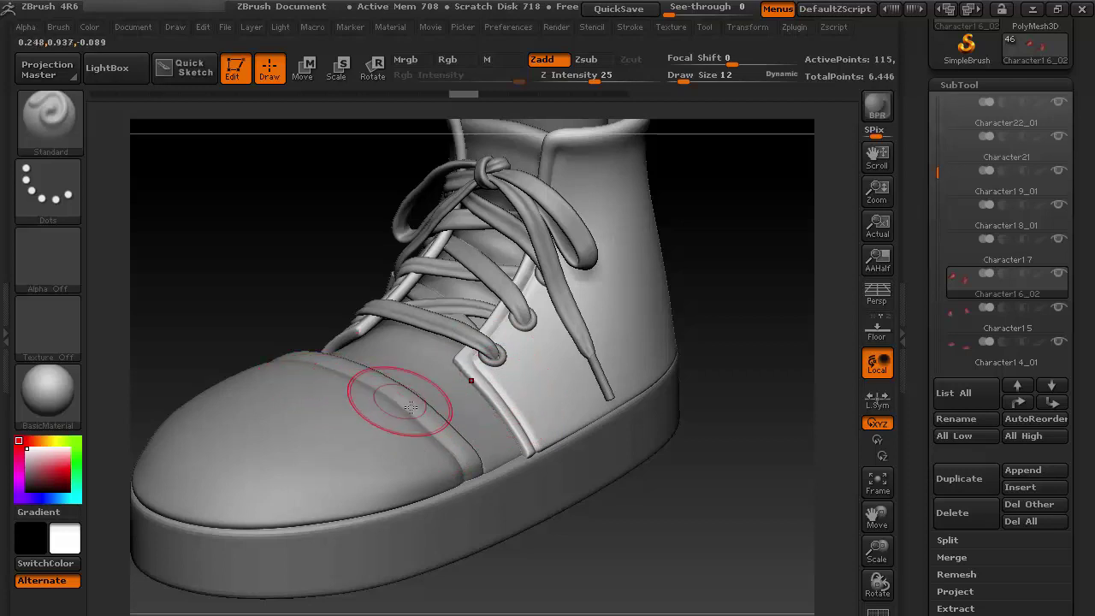
- Select the shoe's toe cap subtool and subdivide it to level 6
{"action": "left_click_drag", "start_coordinate": [926, 348], "coordinate": [925, 21]}
{"action": "left_click", "coordinate": [359, 438], "text": "alt"}
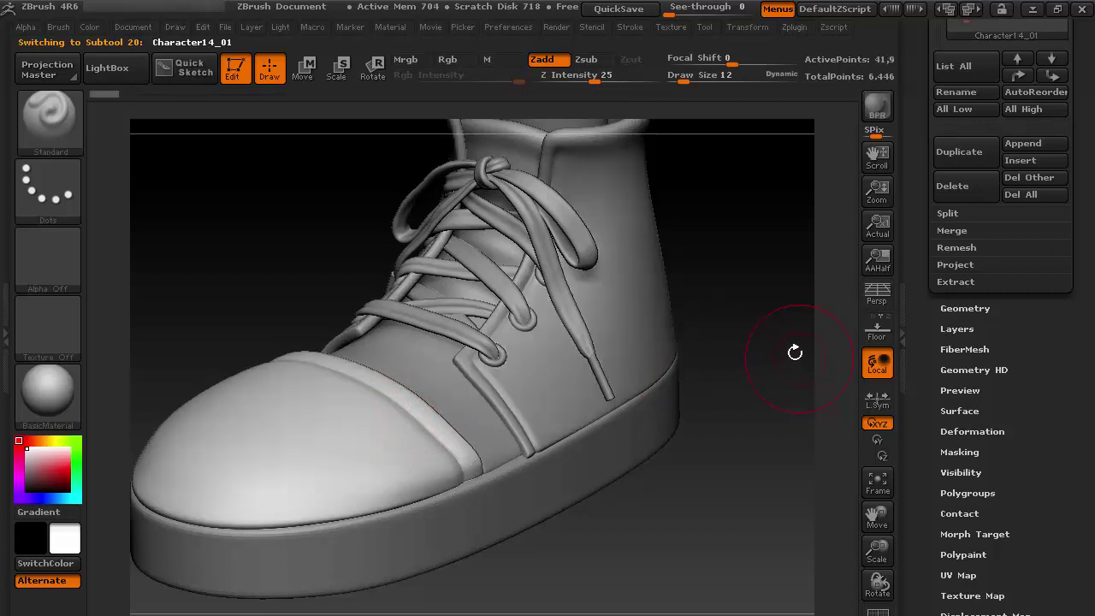
{"action": "key", "text": "ctrl+d"}
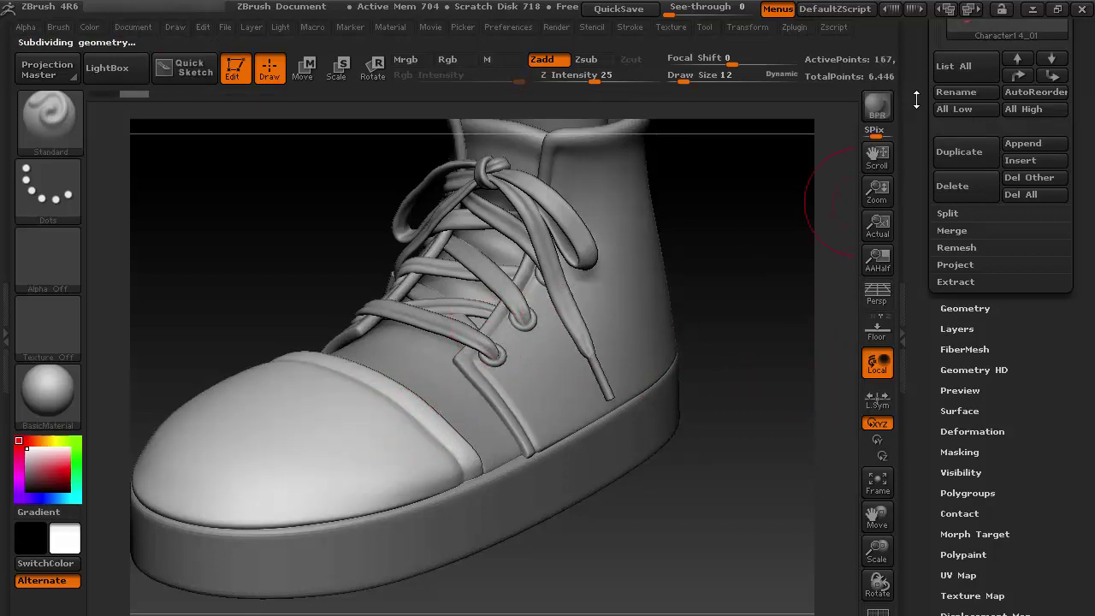
- Open the toe cap's geometry settings and try to divide the mesh once more
{"action": "left_click_drag", "start_coordinate": [916, 101], "coordinate": [916, 229]}
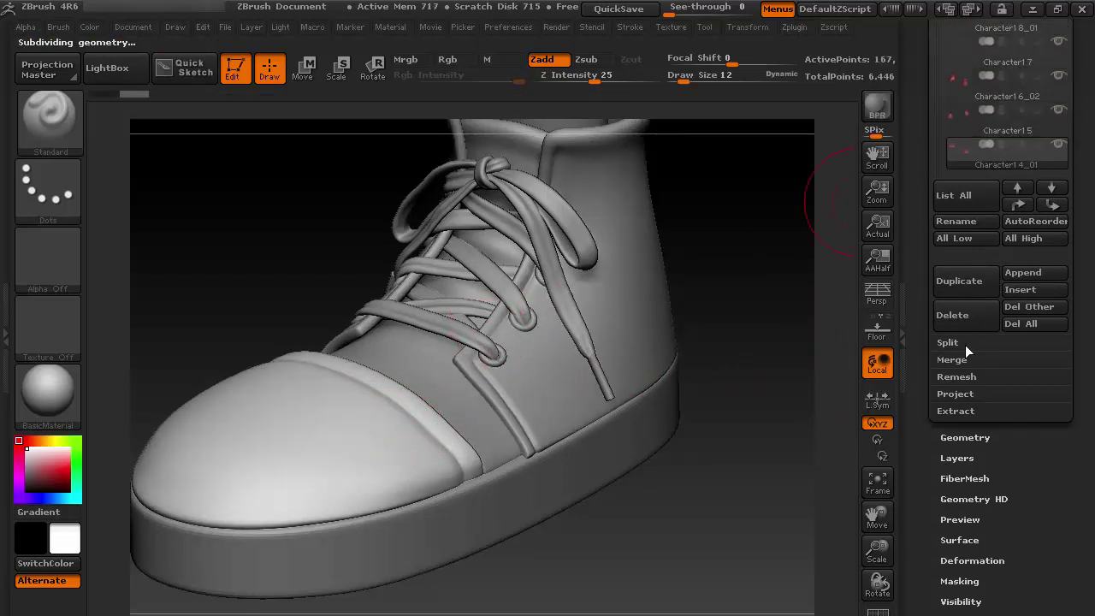
{"action": "left_click", "coordinate": [966, 437]}
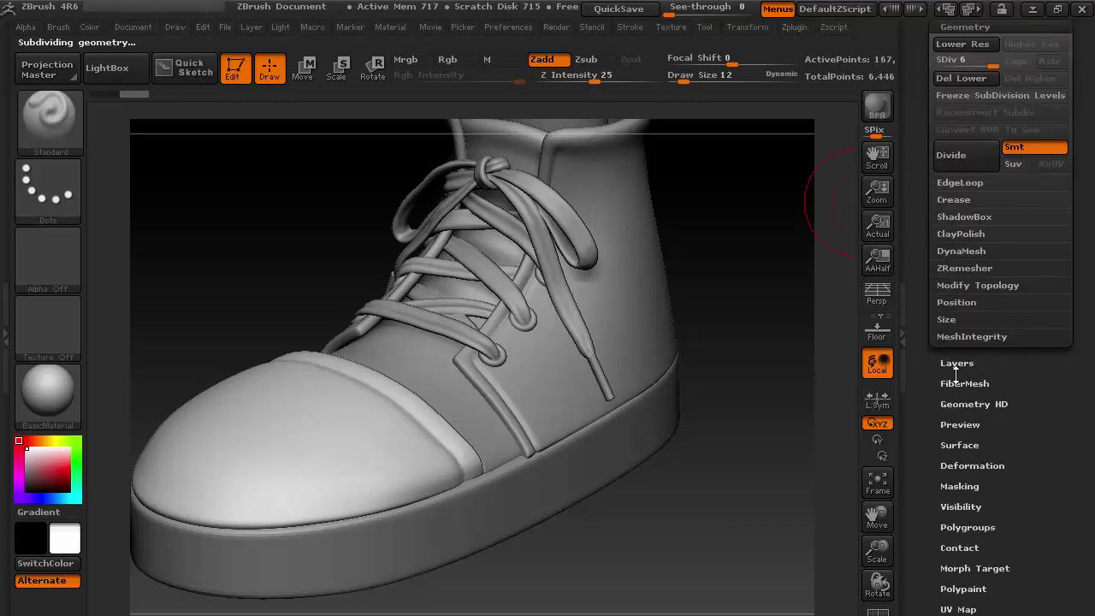
{"action": "left_click", "coordinate": [903, 103]}
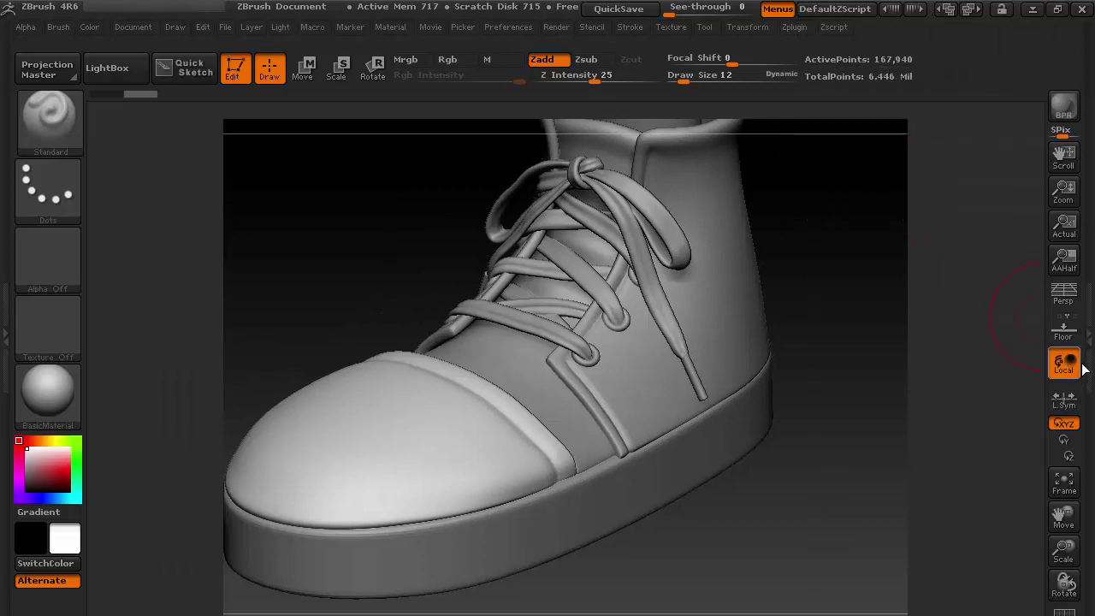
{"action": "left_click", "coordinate": [1085, 336]}
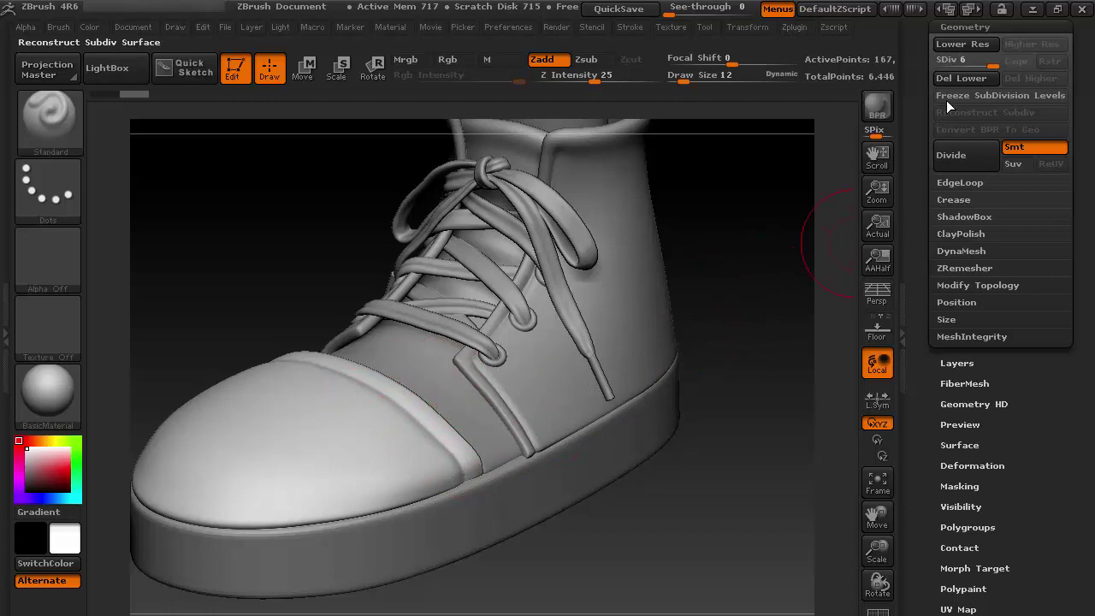
{"action": "left_click", "coordinate": [956, 160]}
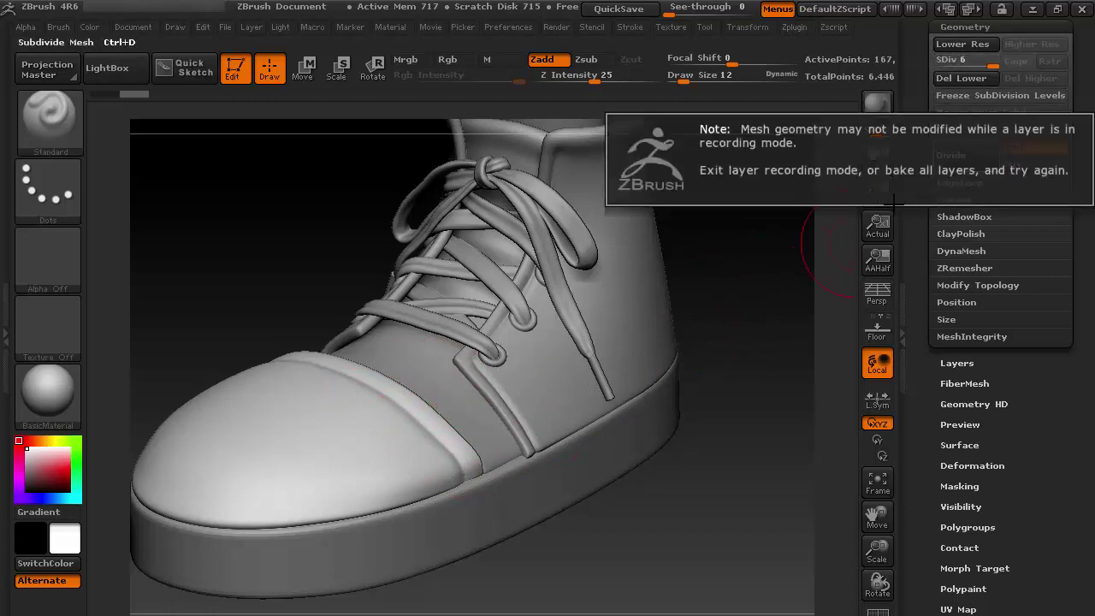
- Bake all layers of the toe cap and subdivide its mesh to level 7
{"action": "left_click", "coordinate": [958, 363]}
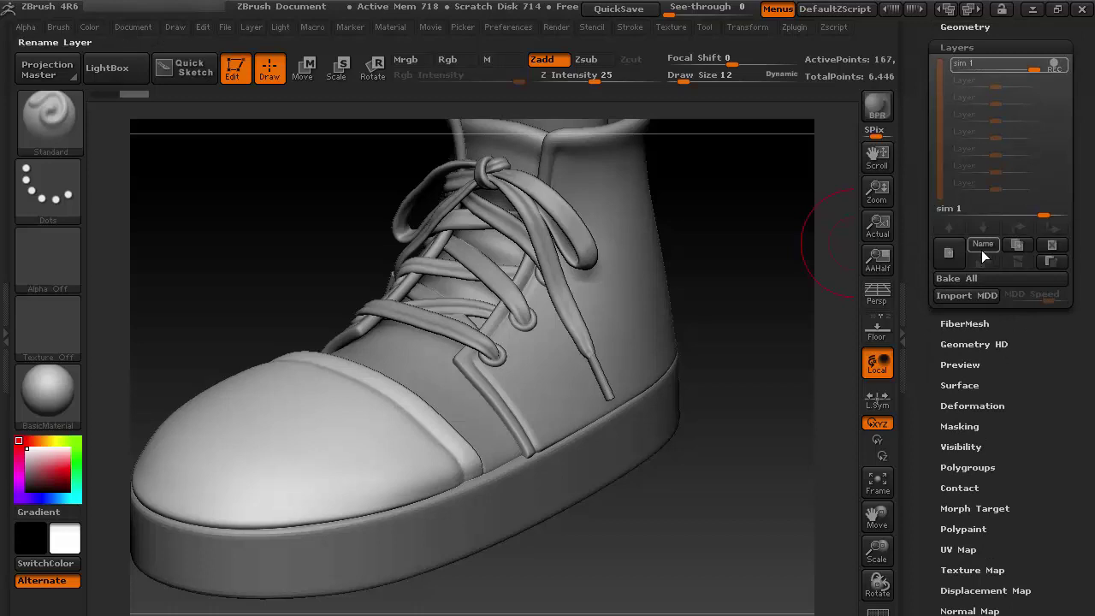
{"action": "left_click", "coordinate": [977, 278]}
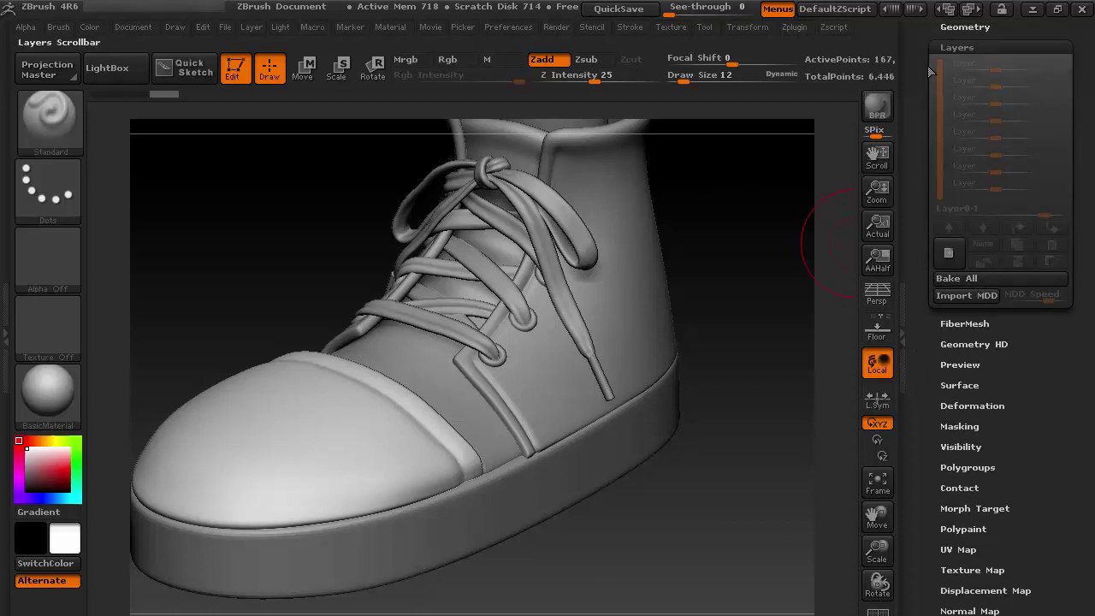
{"action": "left_click_drag", "start_coordinate": [931, 72], "coordinate": [959, 246]}
{"action": "left_click", "coordinate": [966, 252]}
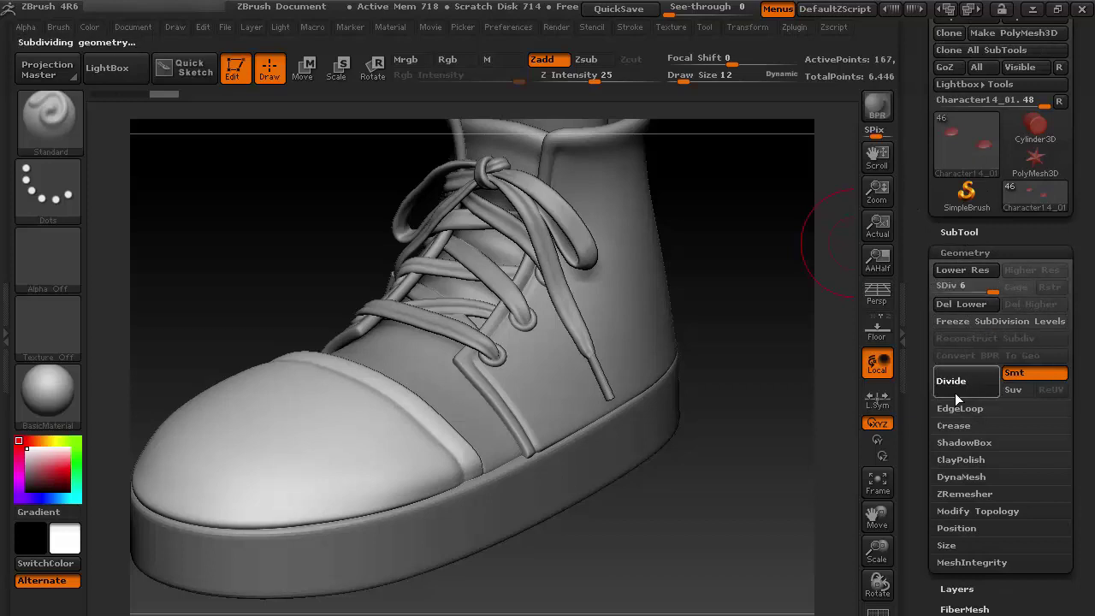
{"action": "left_click", "coordinate": [907, 146]}
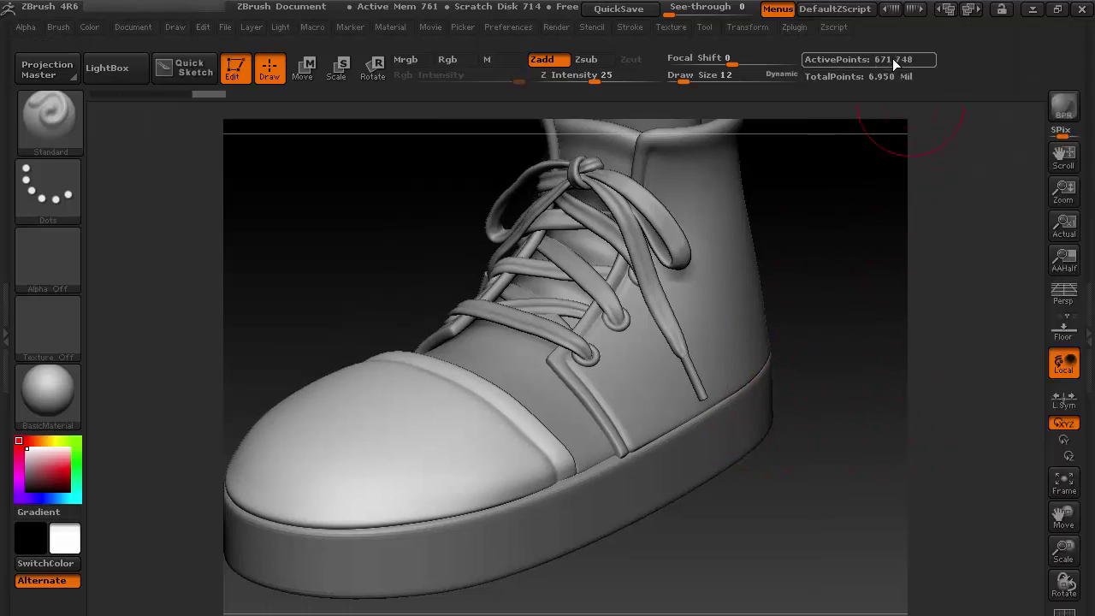
{"action": "left_click", "coordinate": [1085, 328]}
- Load the Tracks2.ZBP brush from the LightBox brush library
{"action": "left_click_drag", "start_coordinate": [755, 326], "coordinate": [760, 365], "text": "alt"}
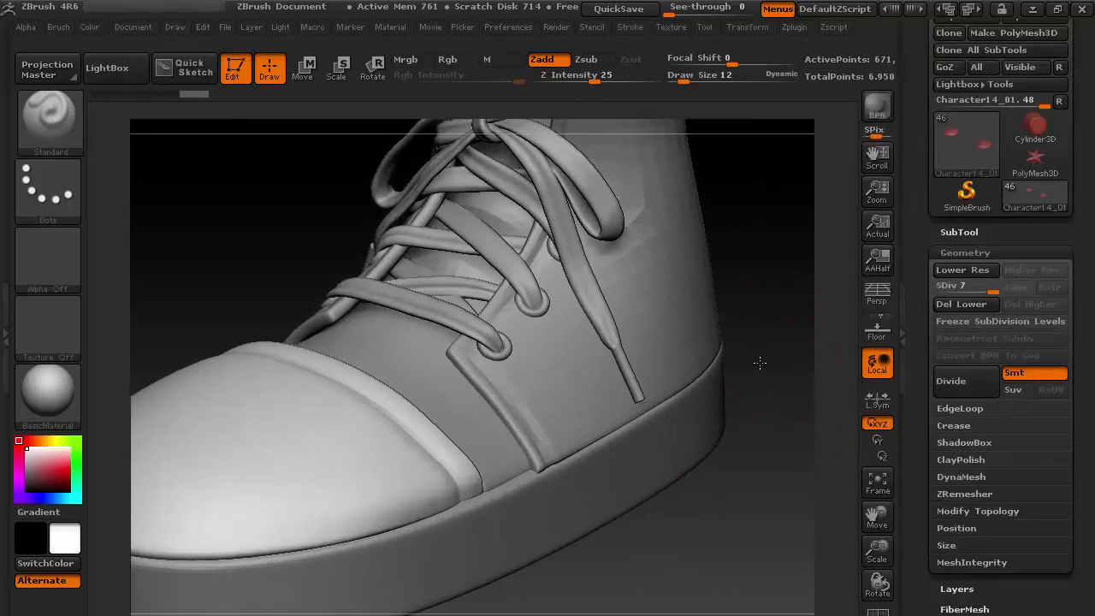
{"action": "mouse_move", "coordinate": [730, 494]}
{"action": "left_mouse_down", "text": "alt"}
{"action": "mouse_move", "coordinate": [787, 444]}
{"action": "mouse_move", "coordinate": [655, 420]}
{"action": "left_mouse_up", "text": "alt"}
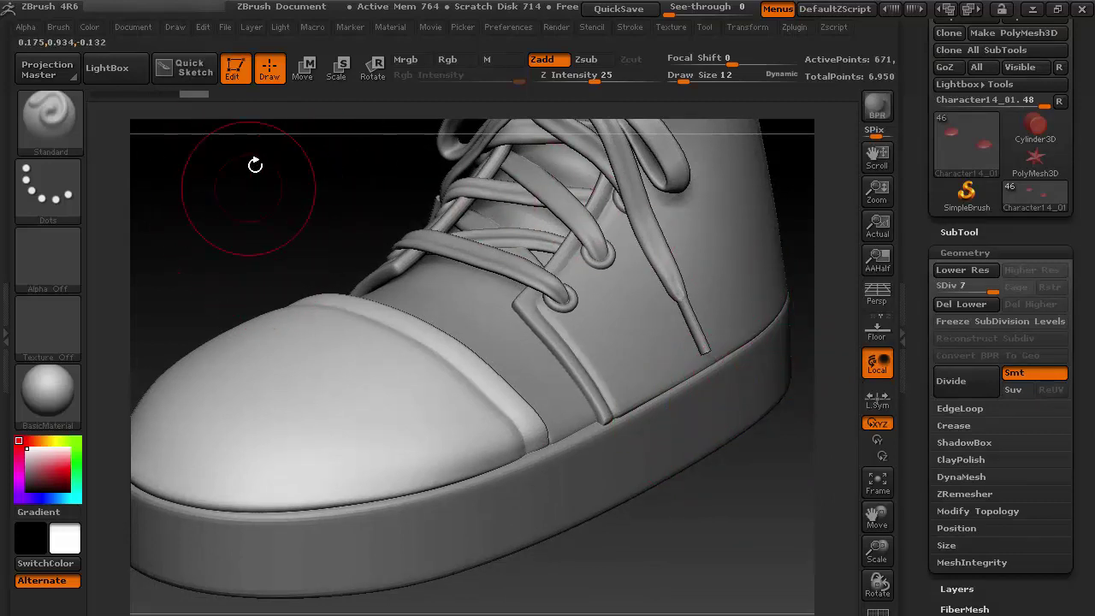
{"action": "left_click", "coordinate": [108, 72]}
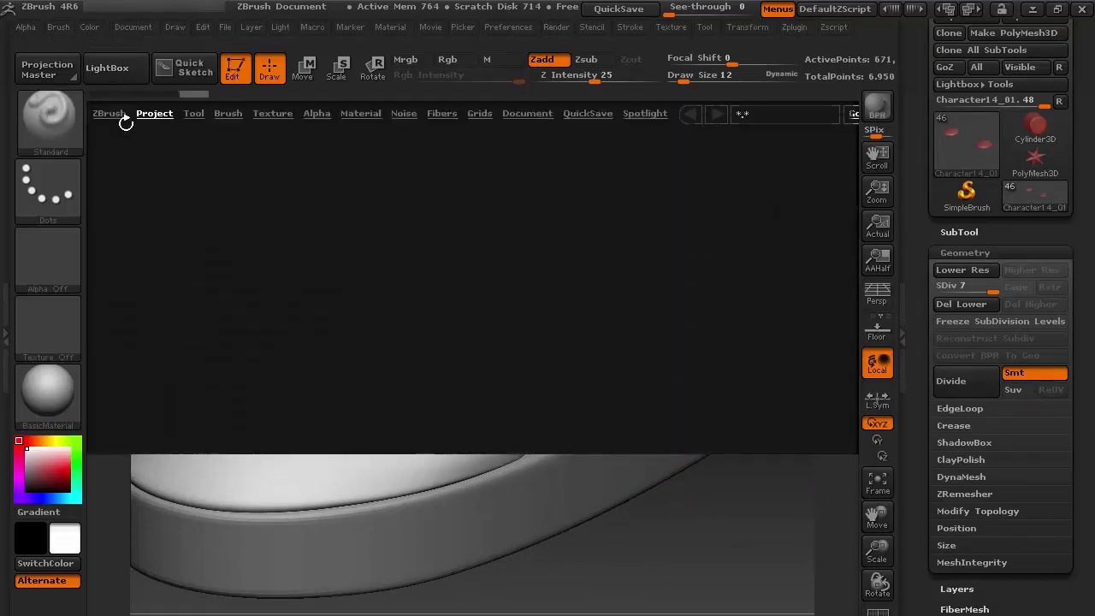
{"action": "left_click", "coordinate": [227, 114]}
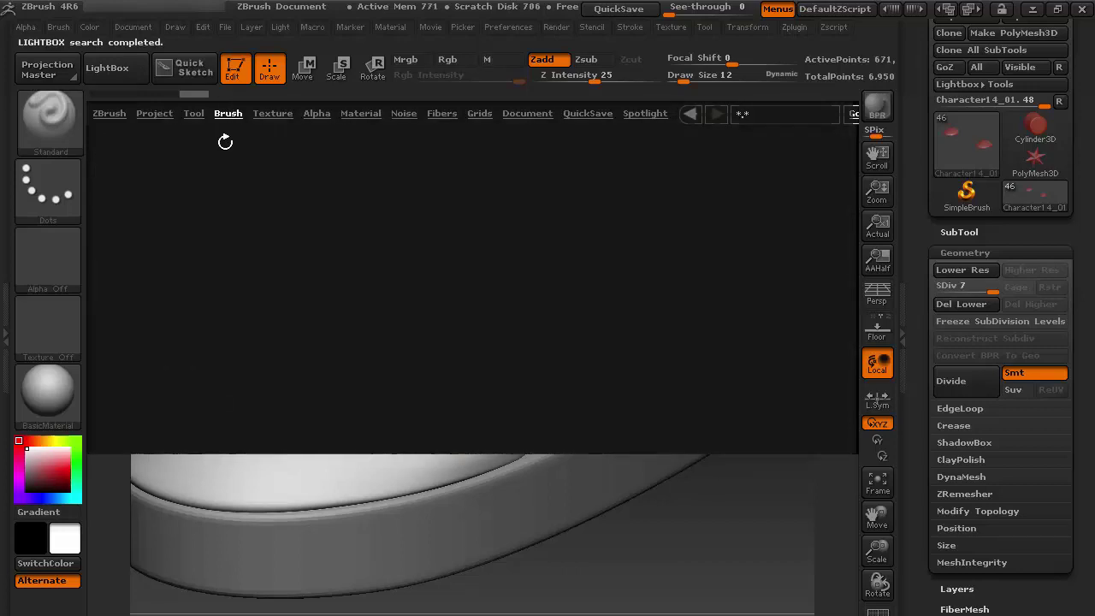
{"action": "left_click", "coordinate": [613, 273]}
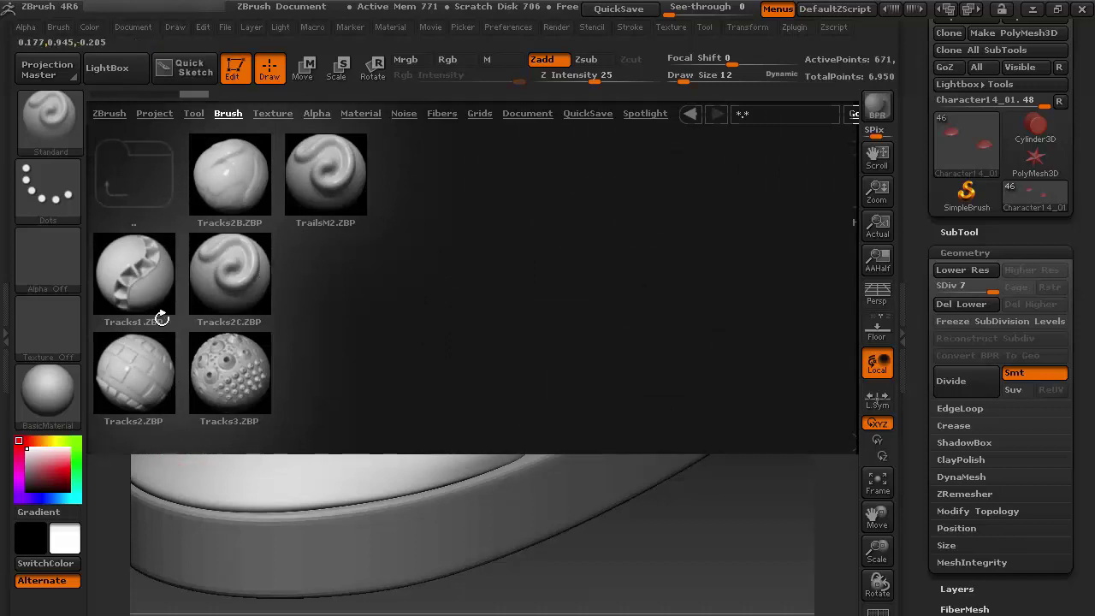
{"action": "double_click", "coordinate": [134, 377]}
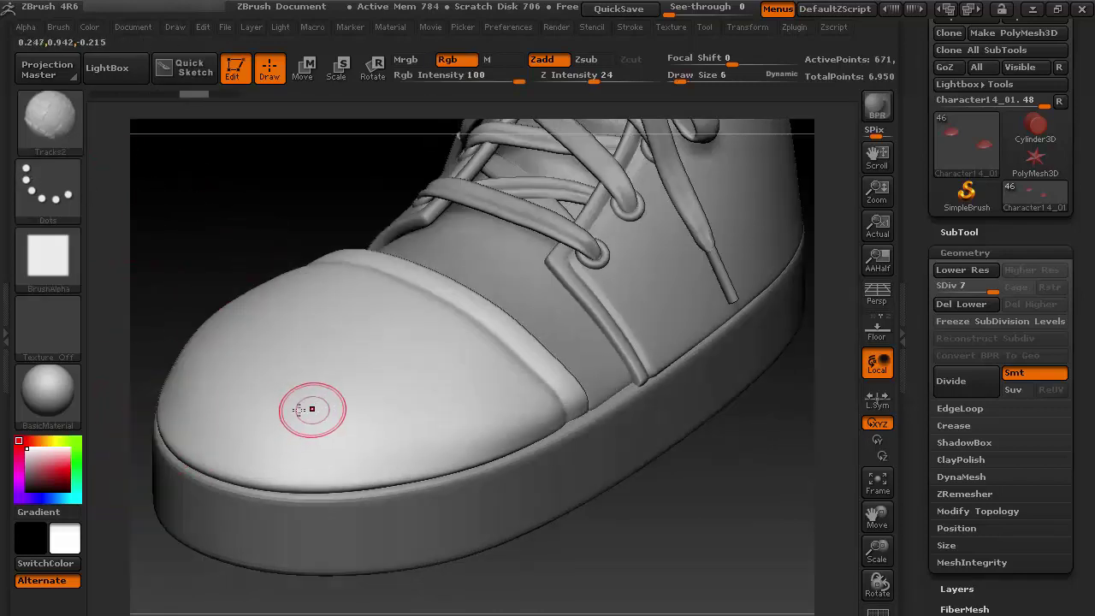
- Set the draw size to 6, try a stroke across the toe cap and undo it
{"action": "left_click_drag", "start_coordinate": [283, 402], "coordinate": [439, 397]}
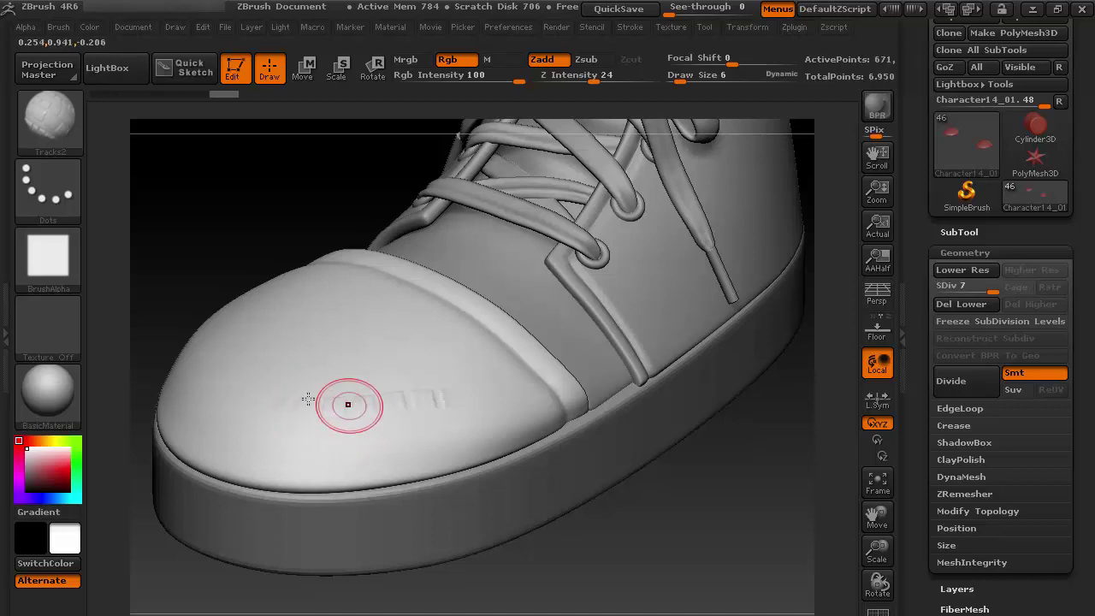
{"action": "key", "text": "ctrl"}
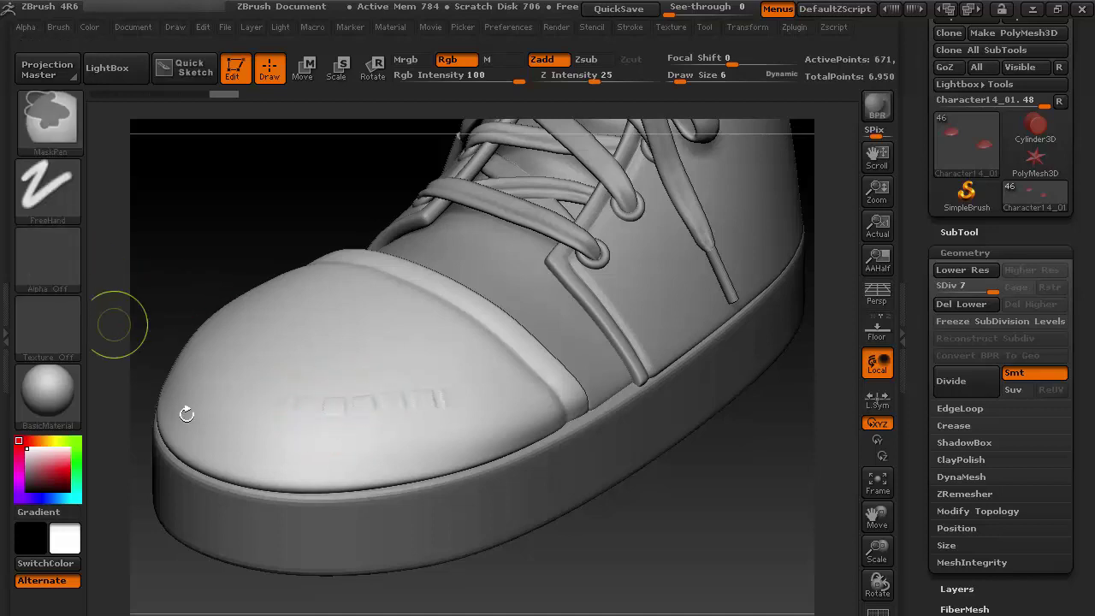
- Import stitch alpha.psd from the Zbrush file folder as the alpha of the Tracks2 brush
{"action": "left_click", "coordinate": [57, 268]}
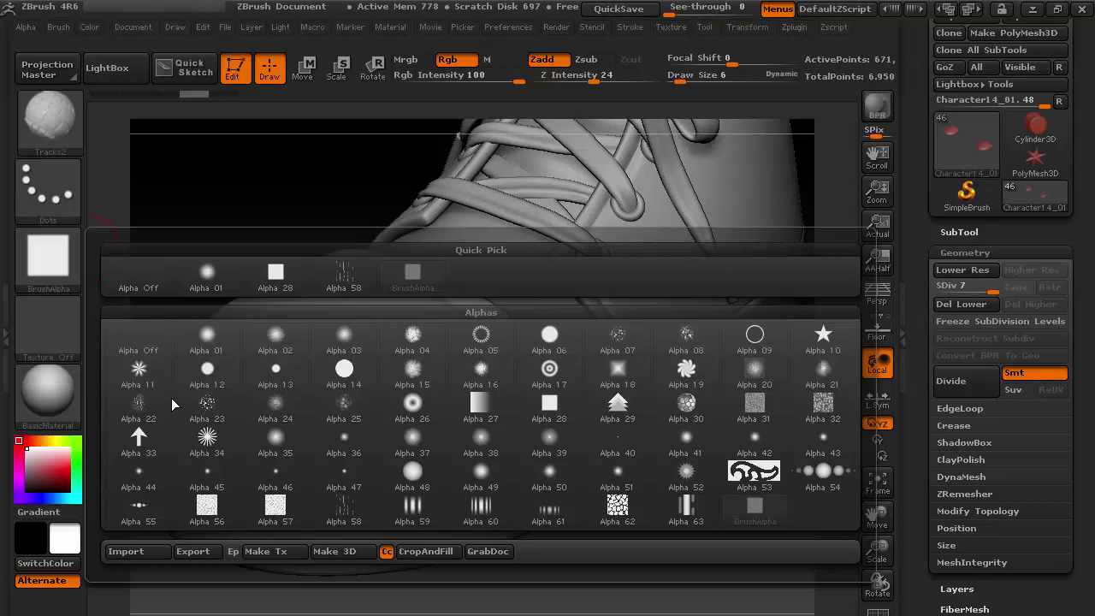
{"action": "left_click", "coordinate": [179, 550]}
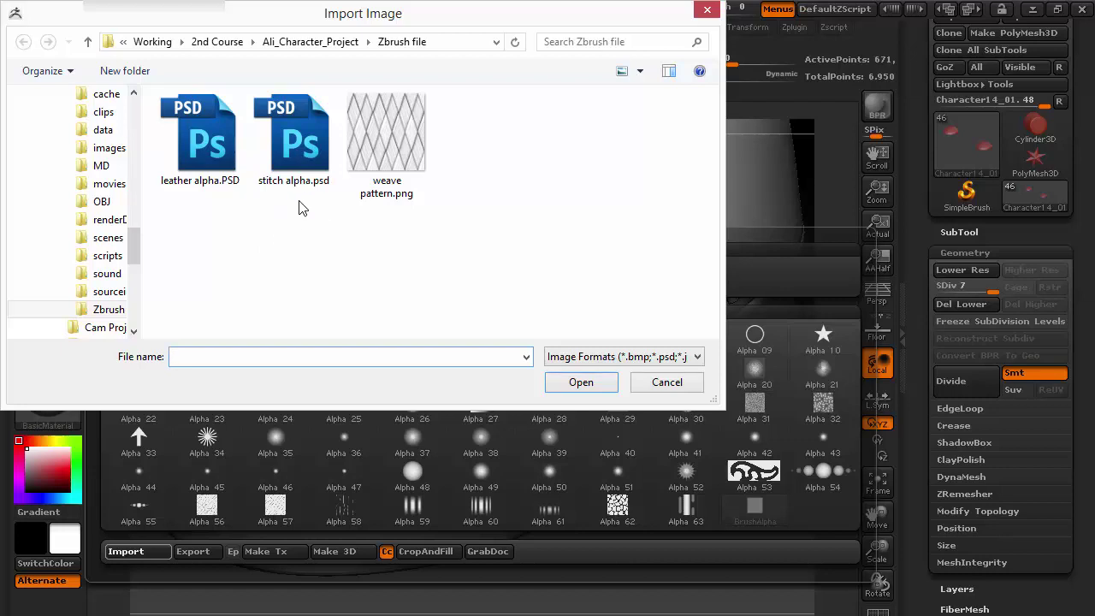
{"action": "left_click", "coordinate": [299, 163]}
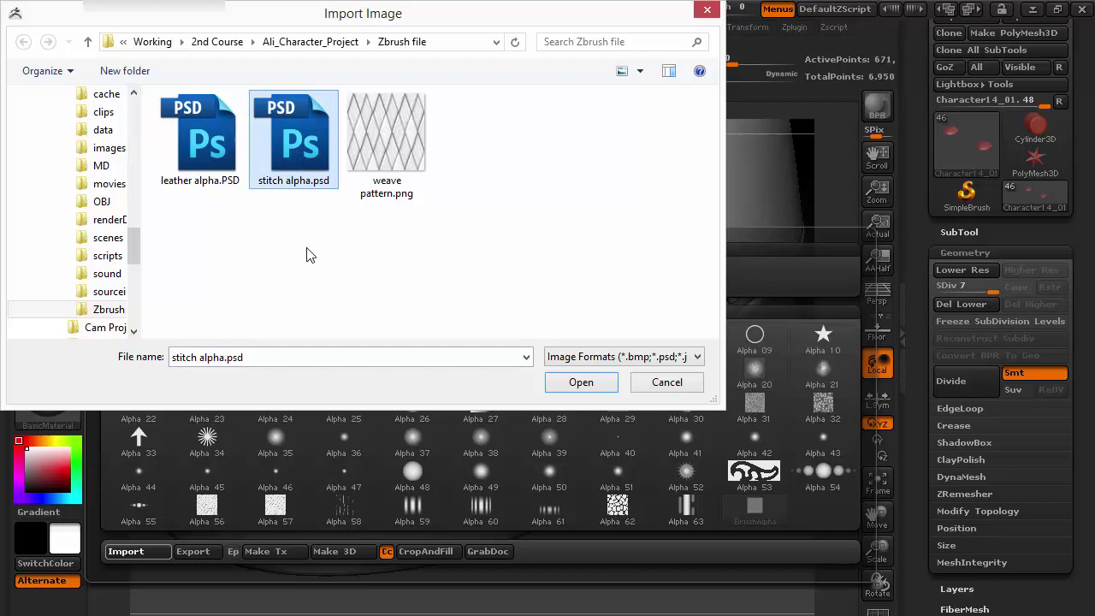
{"action": "left_click", "coordinate": [581, 383]}
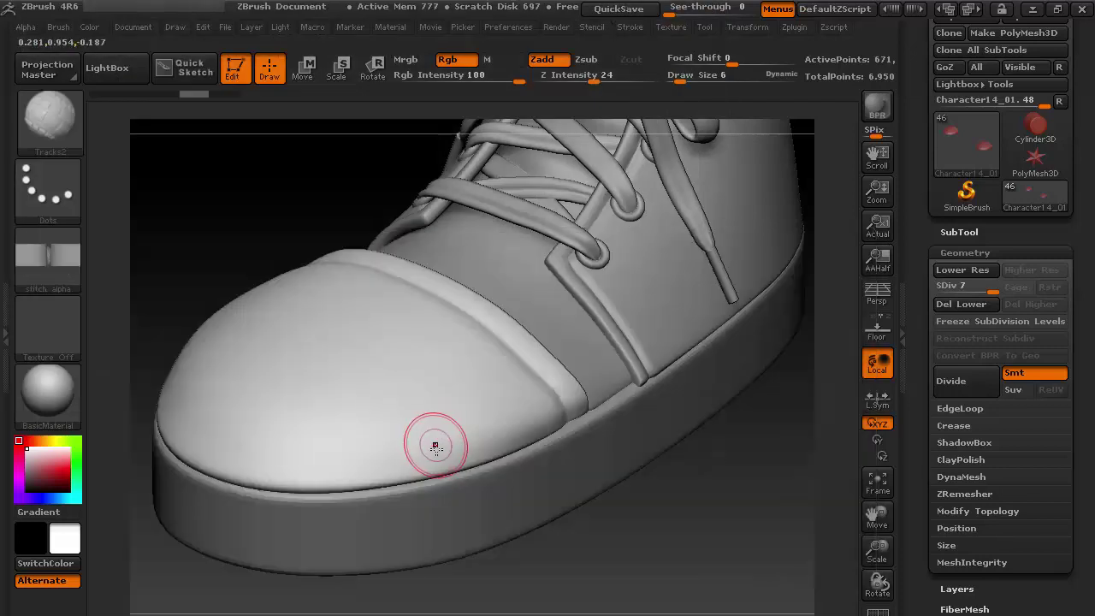
{"action": "mouse_move", "coordinate": [49, 252]}
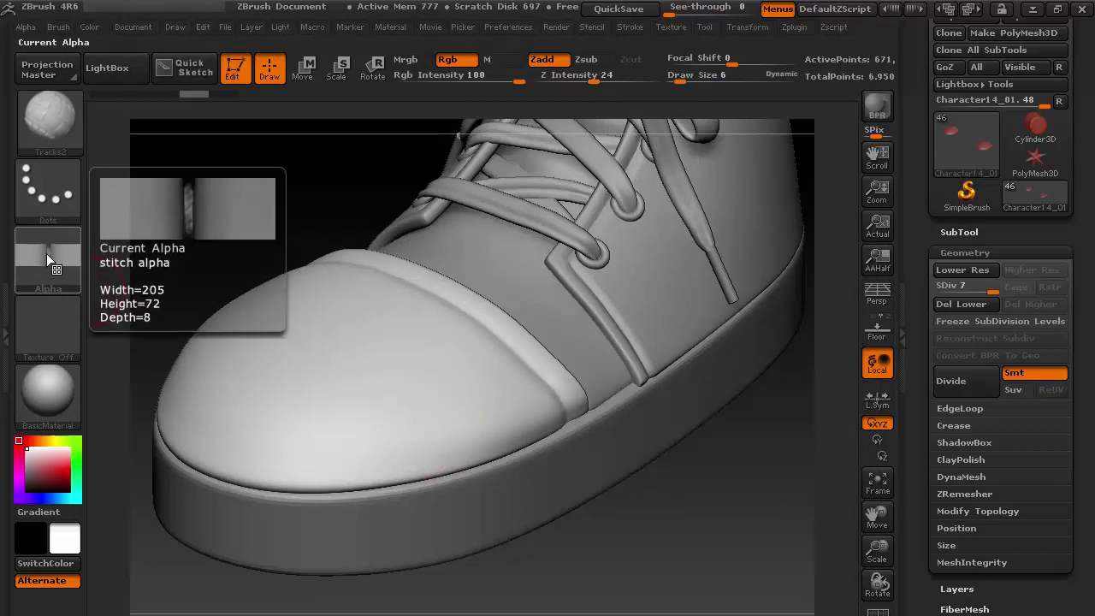
{"action": "mouse_move", "coordinate": [70, 120]}
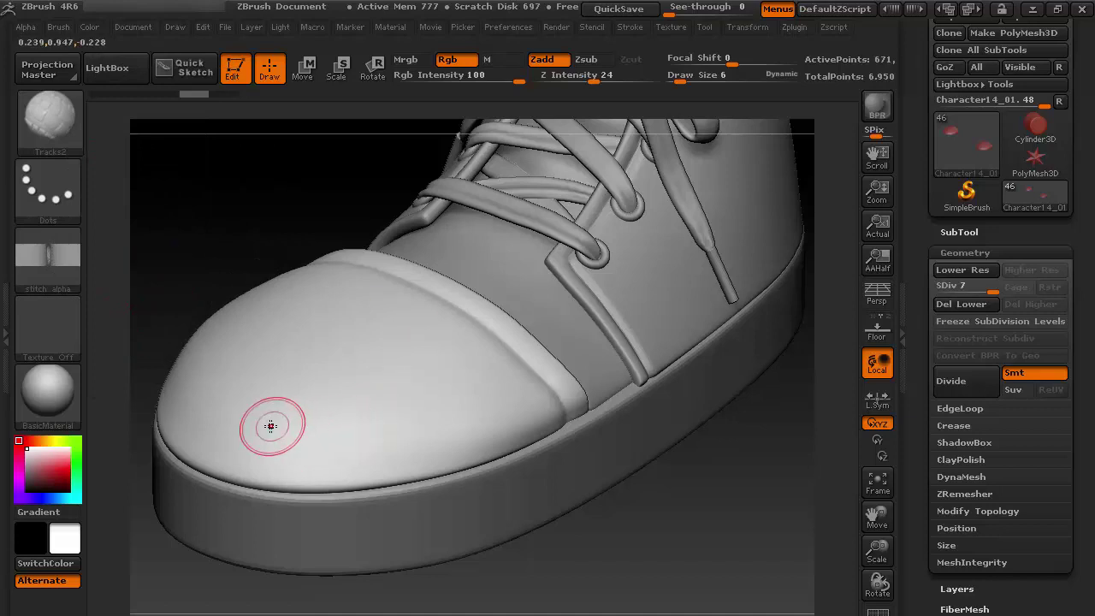
- Test the stitch alpha with a stroke across the side of the toe cap, inspect it and undo it
{"action": "left_click_drag", "start_coordinate": [432, 408], "coordinate": [496, 401]}
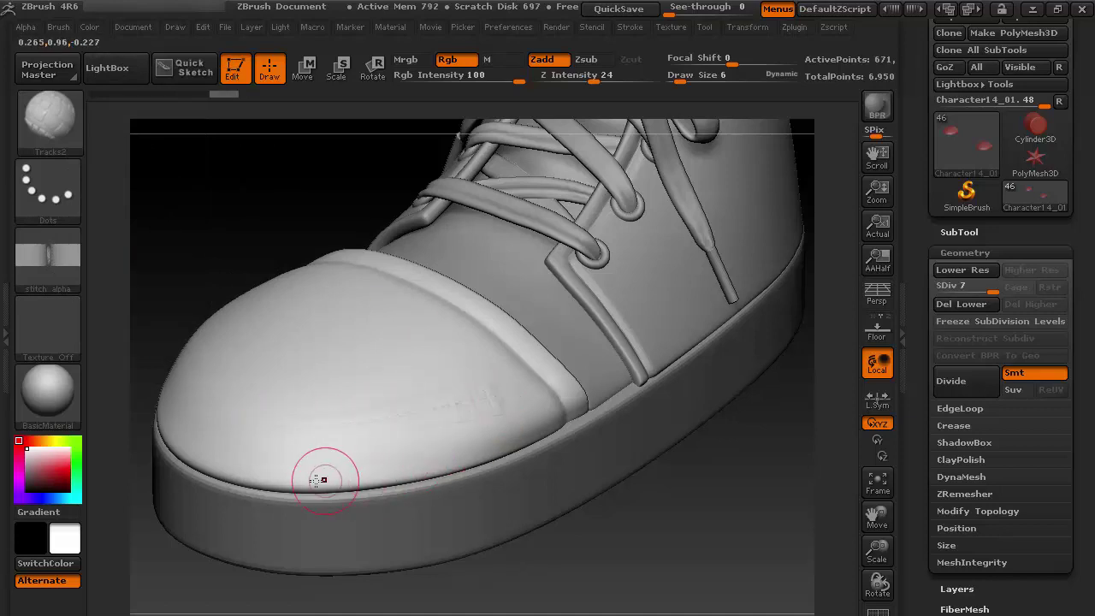
{"action": "left_click_drag", "start_coordinate": [690, 527], "coordinate": [700, 570]}
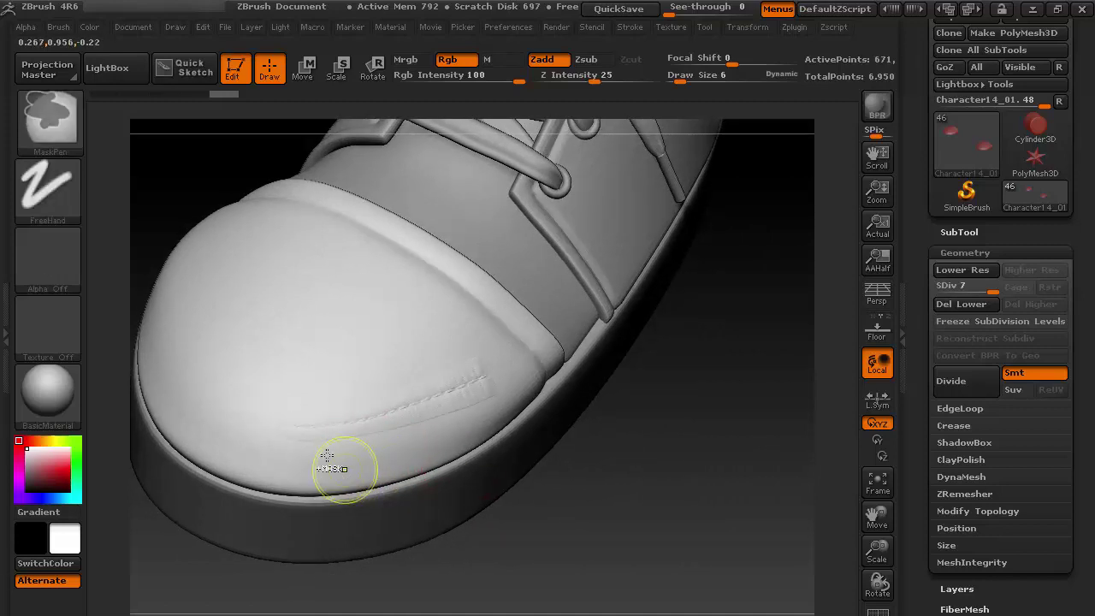
{"action": "key", "text": "ctrl+z"}
- Subdivide the toe cap to level 8, and test and undo a stitch stroke near its outer edge
{"action": "left_click_drag", "start_coordinate": [344, 285], "coordinate": [472, 401]}
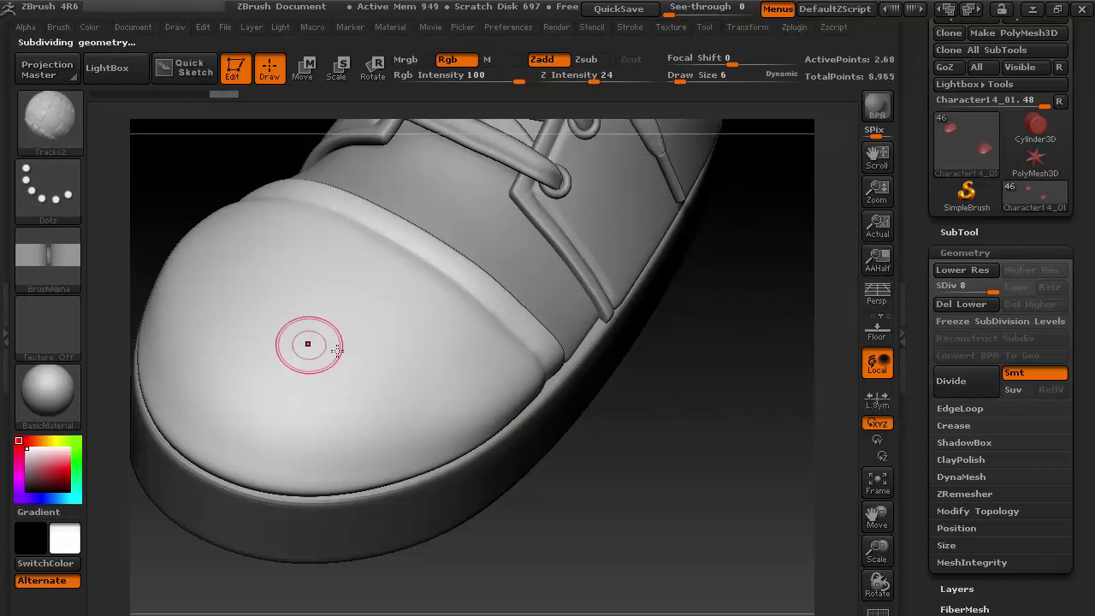
{"action": "left_click_drag", "start_coordinate": [385, 369], "coordinate": [496, 414]}
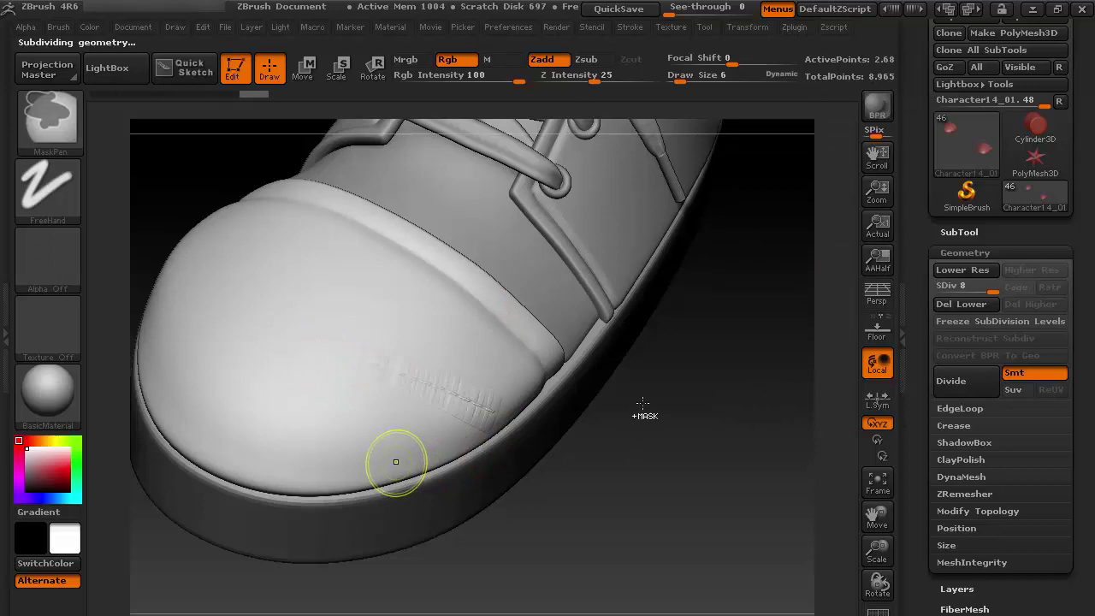
{"action": "key", "text": "ctrl+z"}
- Try a longer stitch stroke along the lower side of the toe cap, examine it up close and undo it
{"action": "mouse_move", "coordinate": [665, 387]}
{"action": "left_mouse_down"}
{"action": "mouse_move", "coordinate": [691, 362]}
{"action": "mouse_move", "coordinate": [582, 389]}
{"action": "left_mouse_up"}
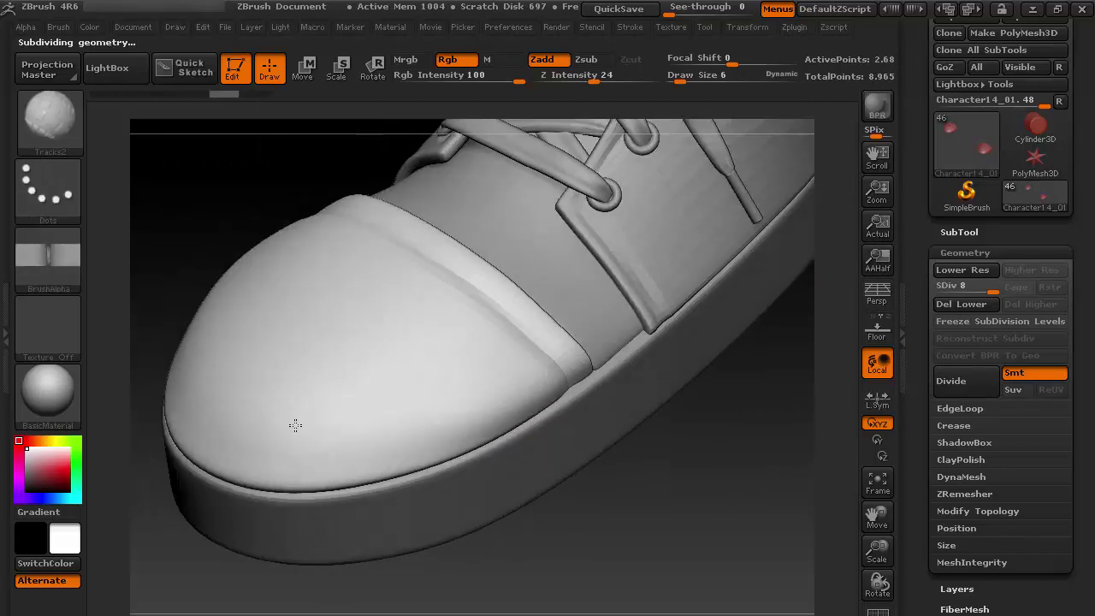
{"action": "left_click_drag", "start_coordinate": [272, 423], "coordinate": [408, 402]}
{"action": "left_click_drag", "start_coordinate": [699, 430], "coordinate": [641, 488]}
{"action": "key", "text": "ctrl+shift+z"}
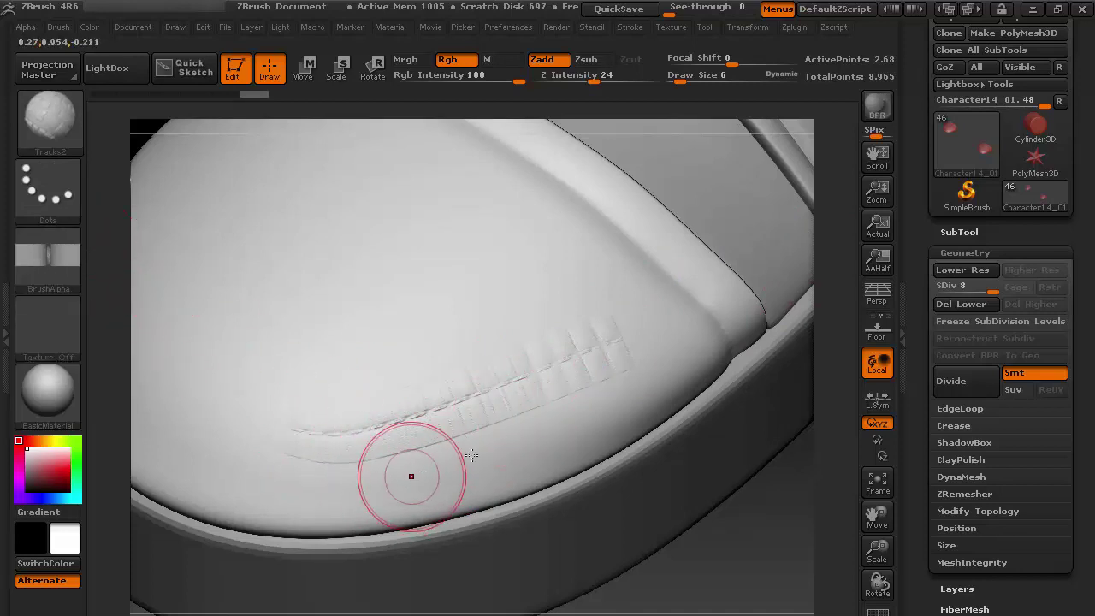
{"action": "key", "text": "ctrl"}
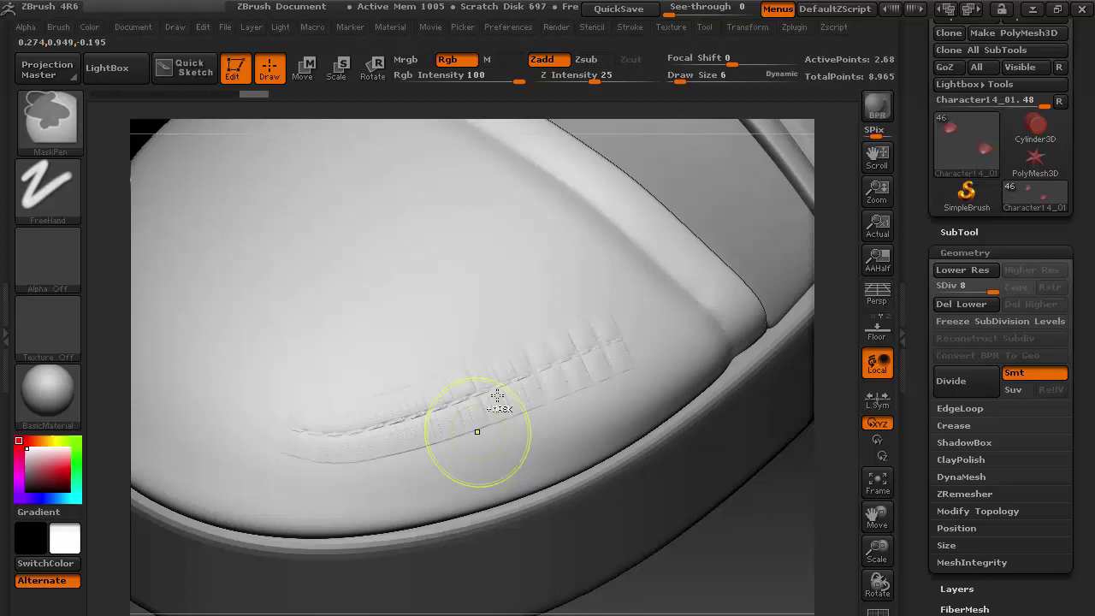
{"action": "key", "text": "ctrl+z"}
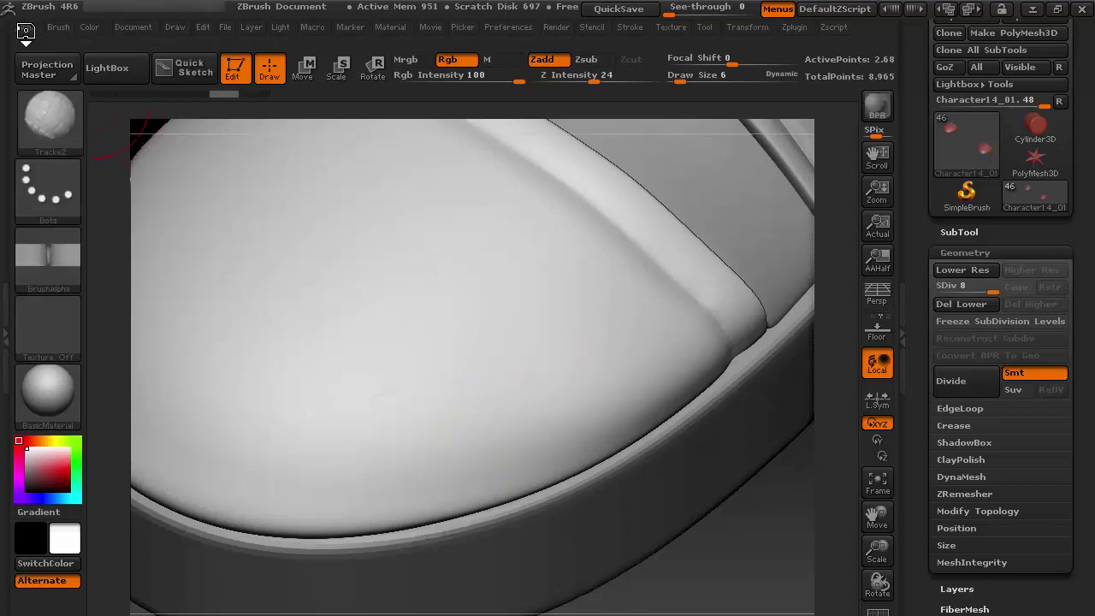
- Set the MidValue of the stitch brush alpha to 50
{"action": "left_click", "coordinate": [59, 257]}
{"action": "left_click", "coordinate": [72, 349]}
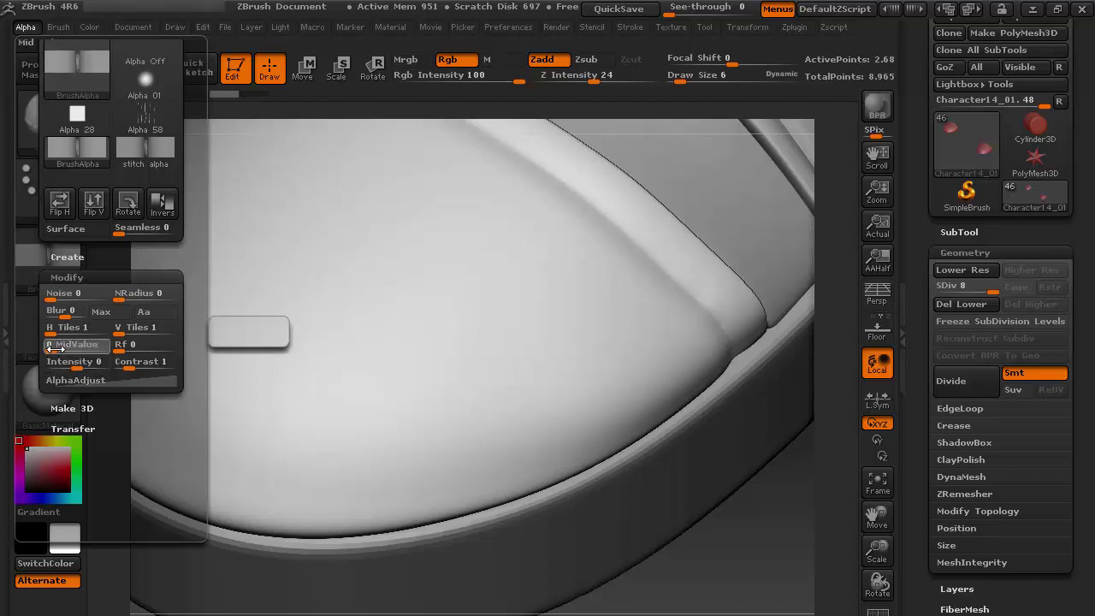
{"action": "left_click", "coordinate": [63, 351]}
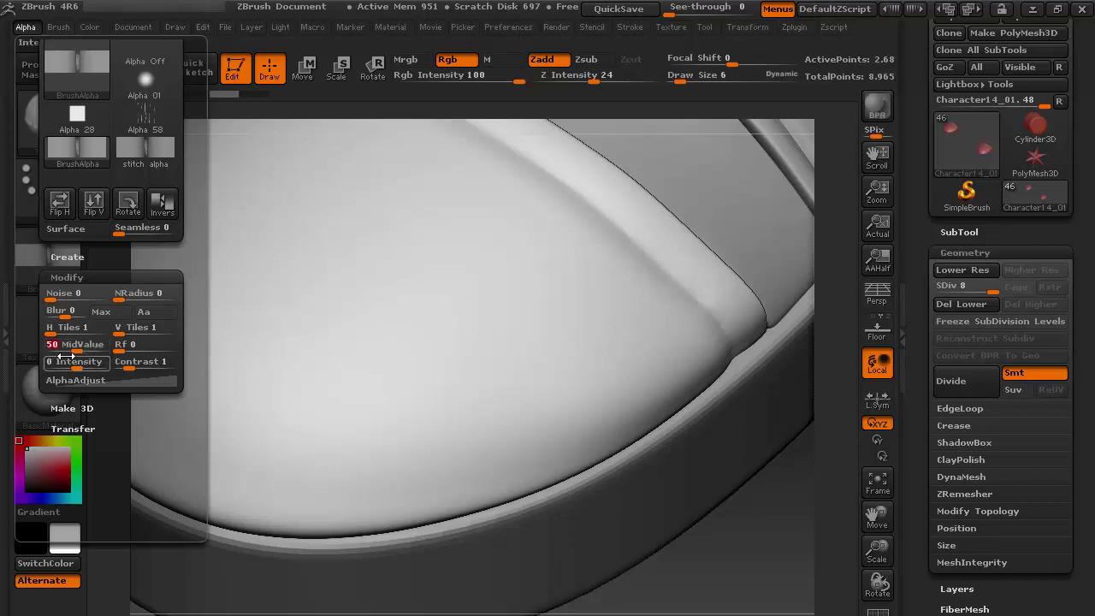
- Test the adjusted stitch alpha with a stroke across the lower side of the toe cap and undo it
{"action": "left_click", "coordinate": [69, 346]}
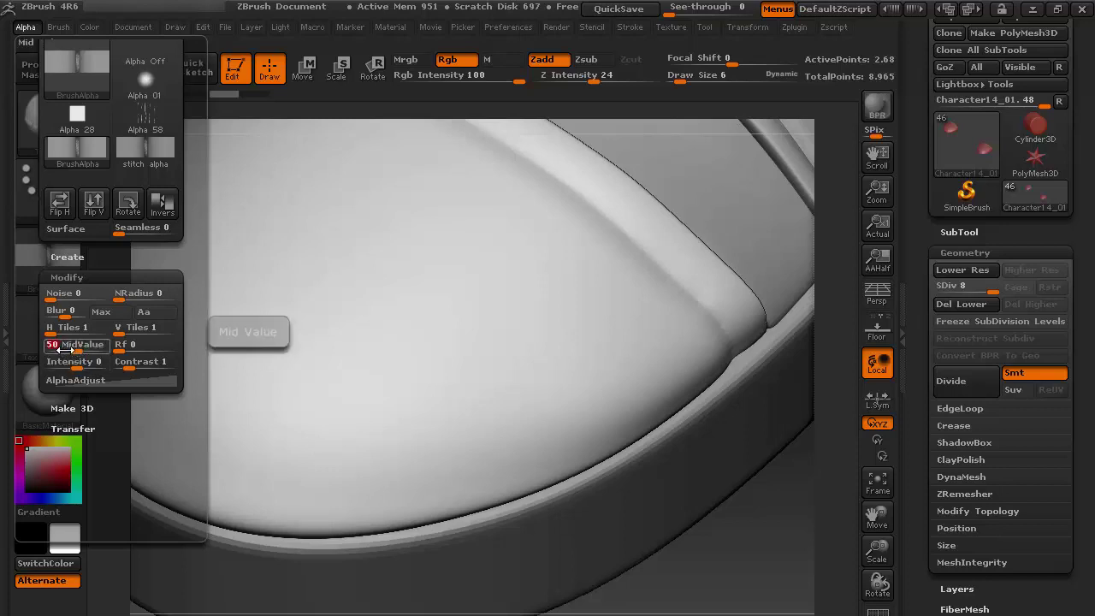
{"action": "mouse_move", "coordinate": [27, 264]}
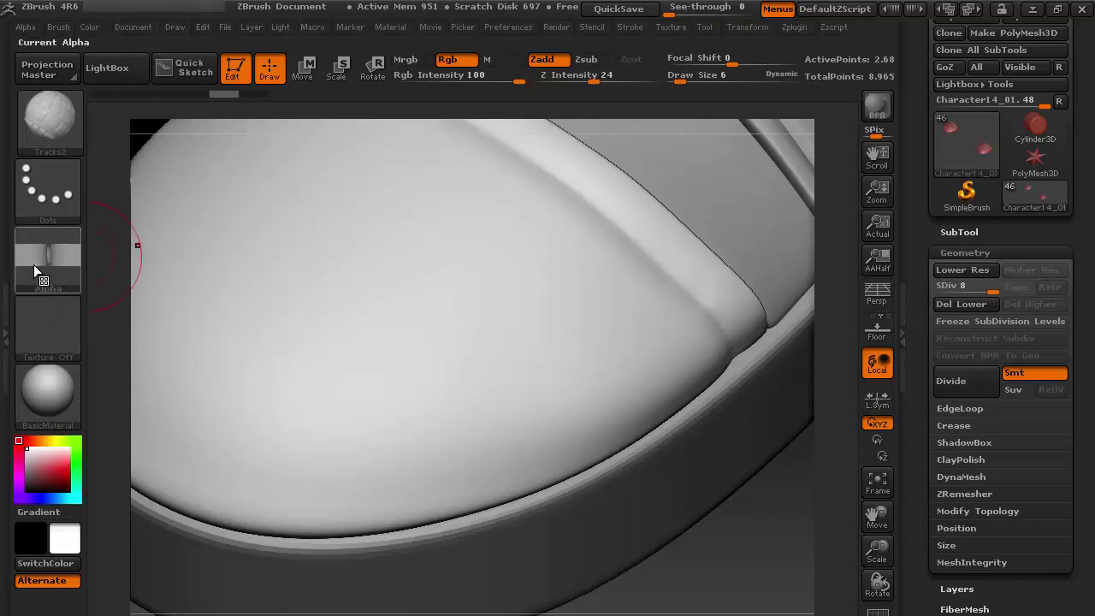
{"action": "left_click", "coordinate": [31, 29]}
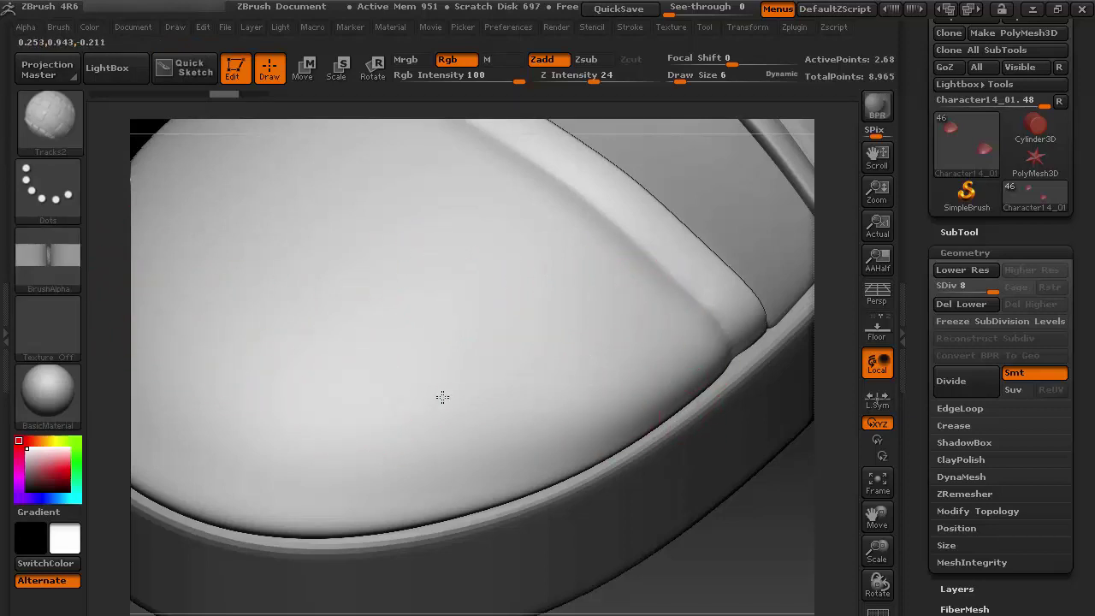
{"action": "left_click_drag", "start_coordinate": [614, 369], "coordinate": [616, 369]}
{"action": "key", "text": "ctrl"}
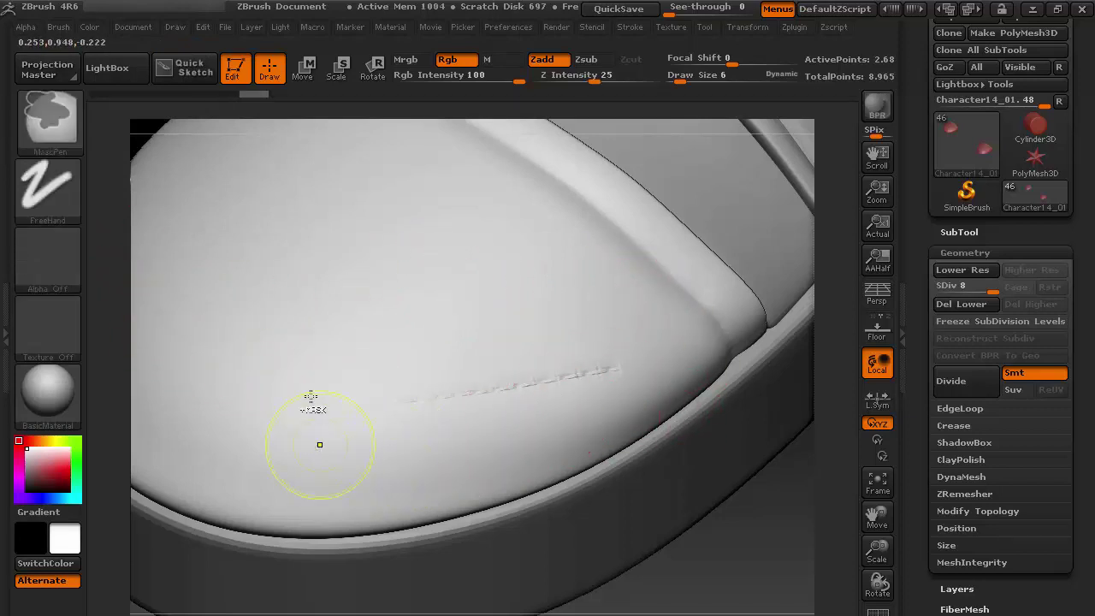
{"action": "key", "text": "ctrl+z"}
- Enable LazyMouse for the stitch brush with a LazyStep of 0.0104 and a larger LazyRadius
{"action": "left_click_drag", "start_coordinate": [261, 414], "coordinate": [388, 403]}
{"action": "left_click_drag", "start_coordinate": [388, 403], "coordinate": [397, 403]}
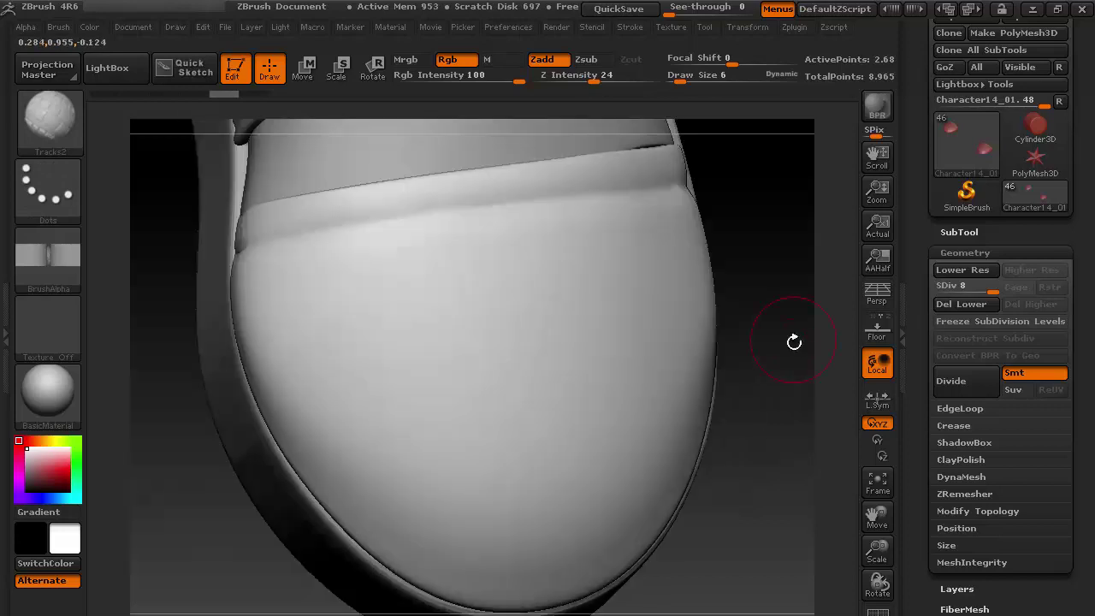
{"action": "mouse_move", "coordinate": [794, 342]}
{"action": "left_mouse_down"}
{"action": "mouse_move", "coordinate": [787, 314]}
{"action": "mouse_move", "coordinate": [768, 343]}
{"action": "left_mouse_up"}
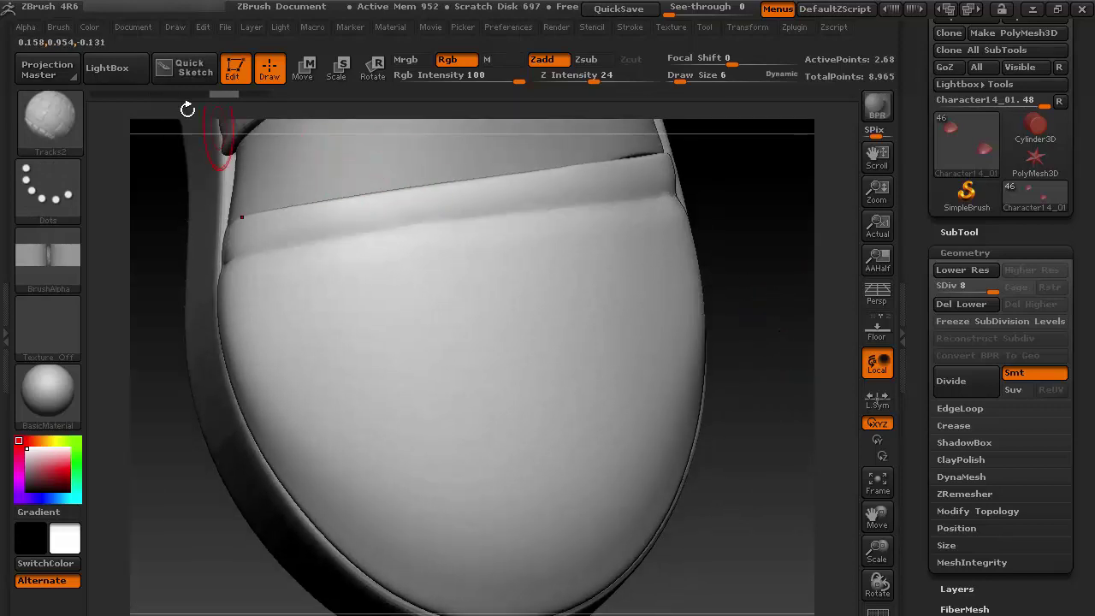
{"action": "left_click", "coordinate": [629, 27]}
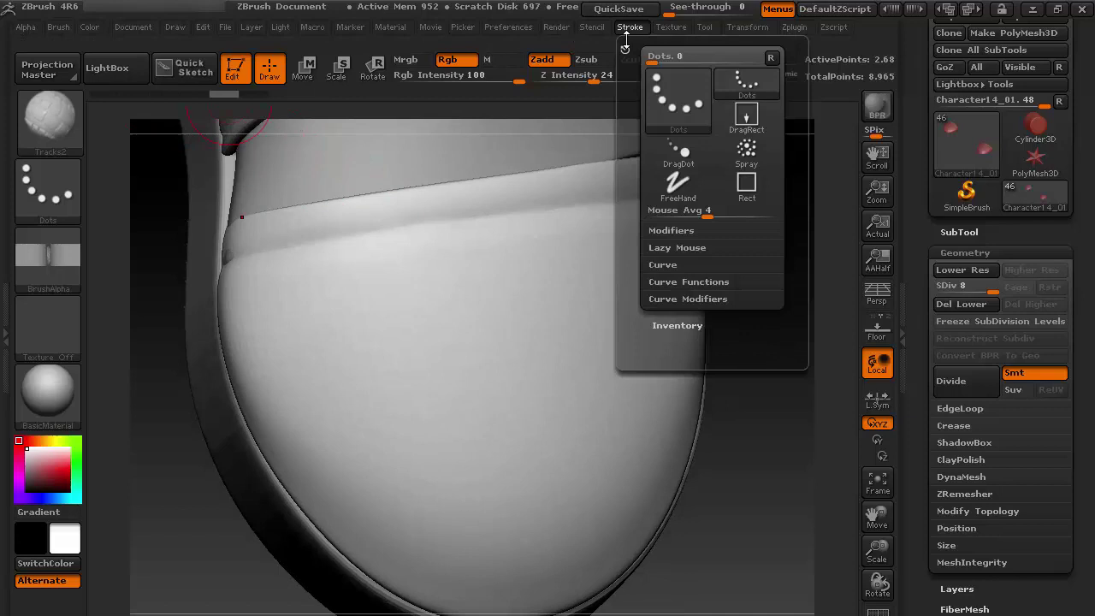
{"action": "left_click", "coordinate": [675, 248]}
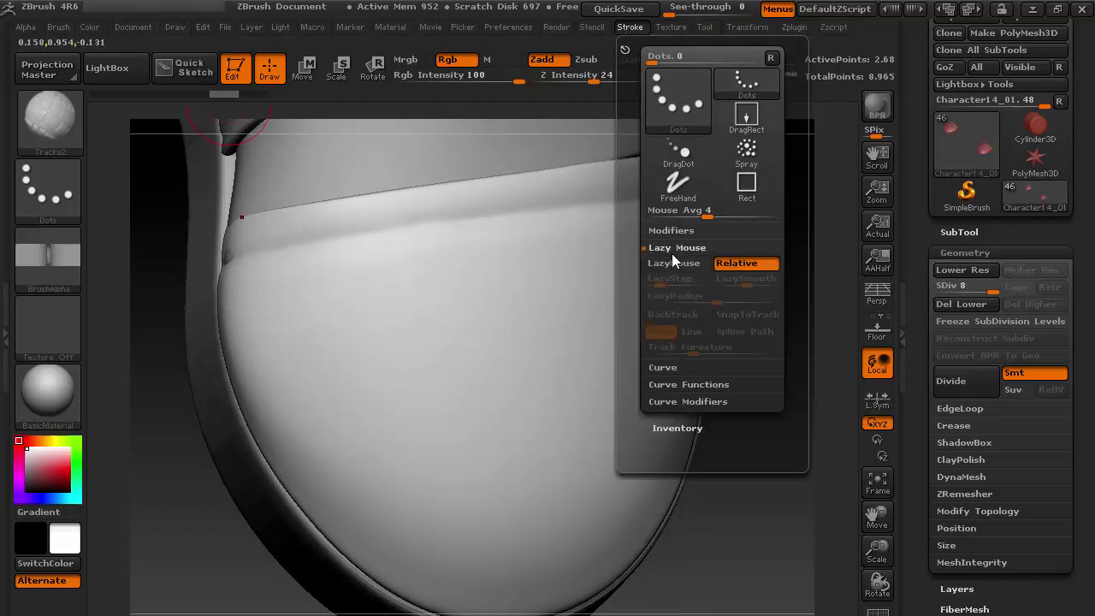
{"action": "left_click", "coordinate": [673, 263]}
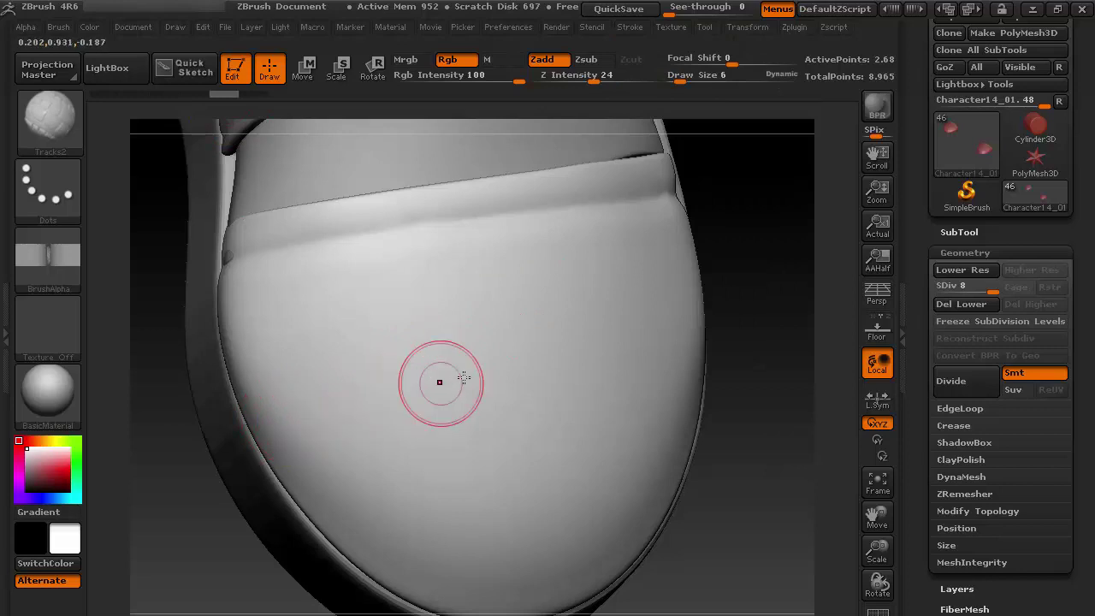
{"action": "left_click", "coordinate": [634, 26]}
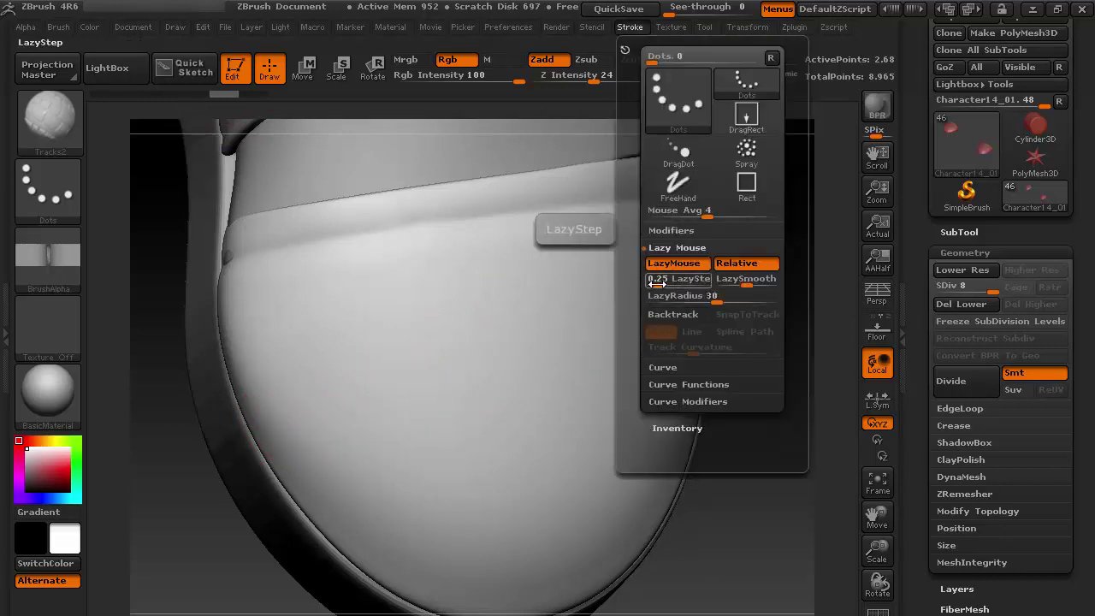
{"action": "left_click_drag", "start_coordinate": [659, 283], "coordinate": [657, 283]}
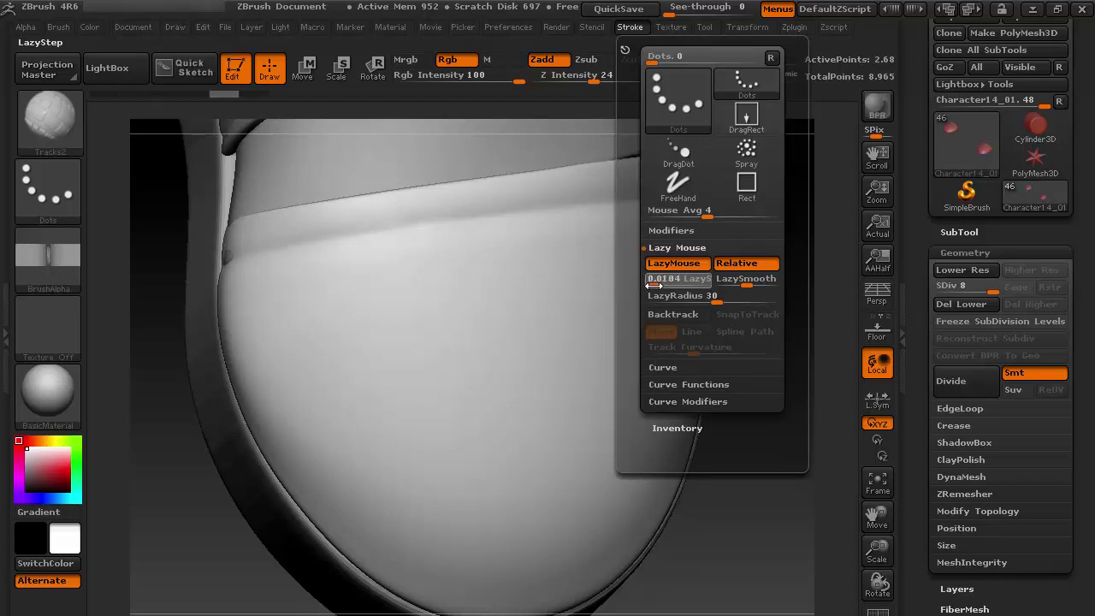
{"action": "left_click_drag", "start_coordinate": [653, 286], "coordinate": [649, 286]}
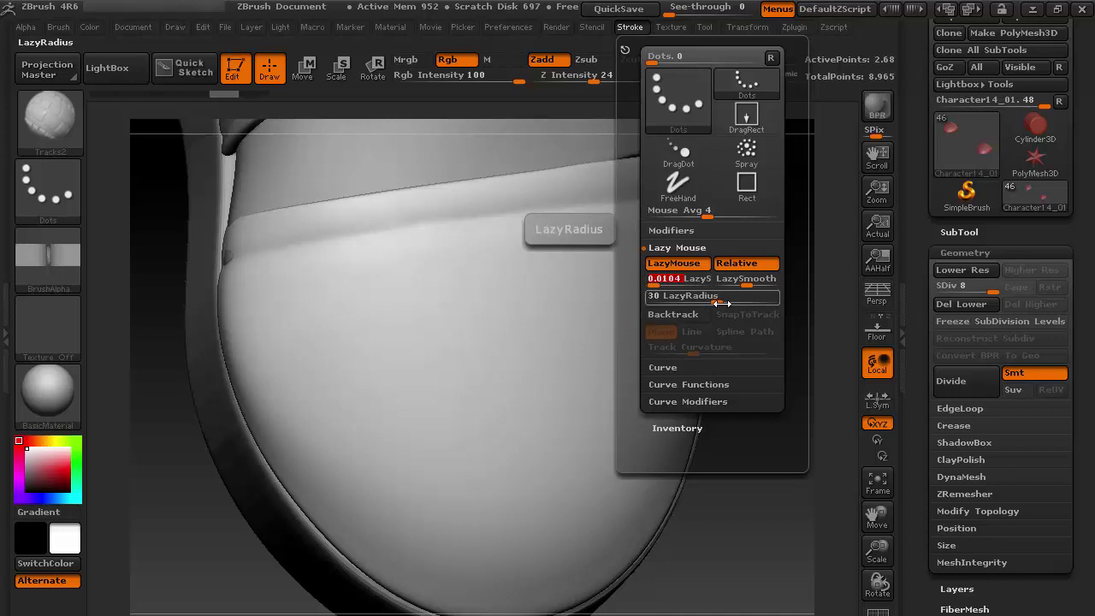
{"action": "left_click_drag", "start_coordinate": [722, 303], "coordinate": [747, 303]}
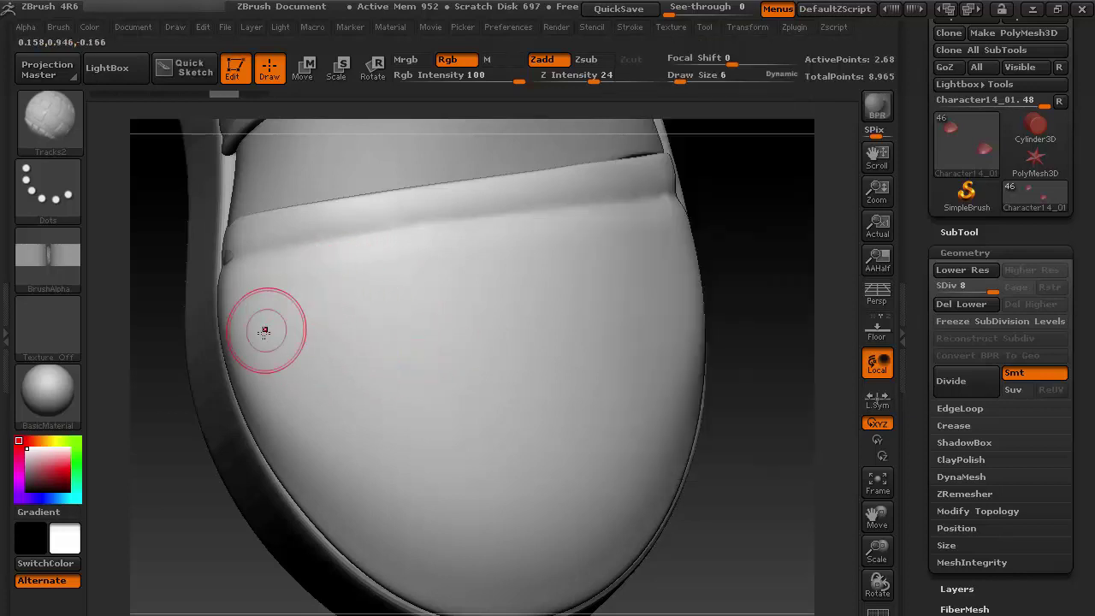
- Test a long lazy-mouse stitch stroke across the toe cap below the raised band and undo it
{"action": "left_click_drag", "start_coordinate": [242, 334], "coordinate": [609, 269]}
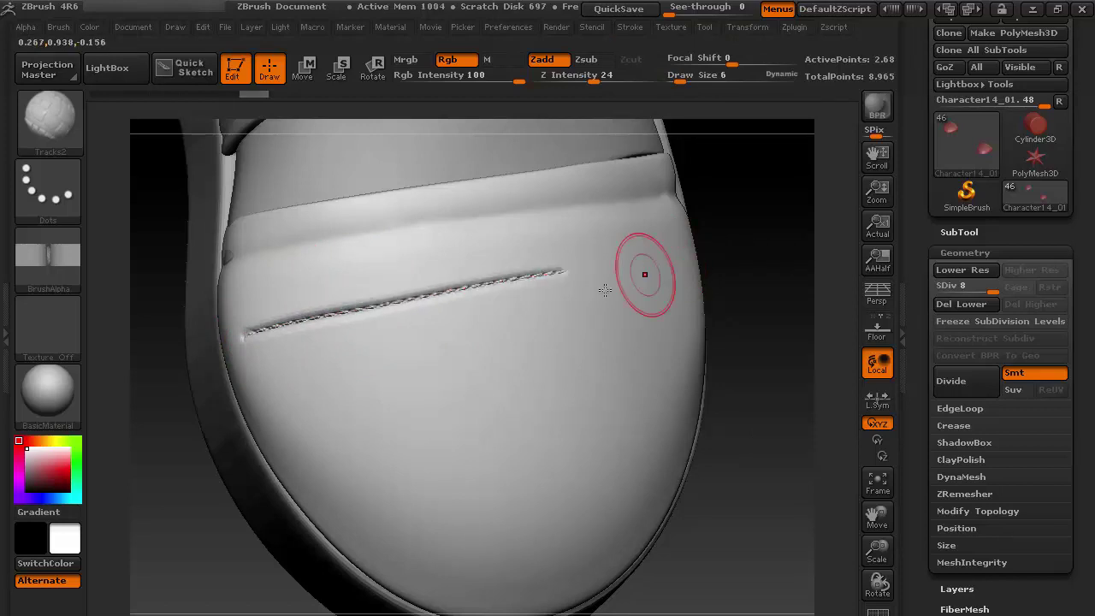
{"action": "key", "text": "ctrl"}
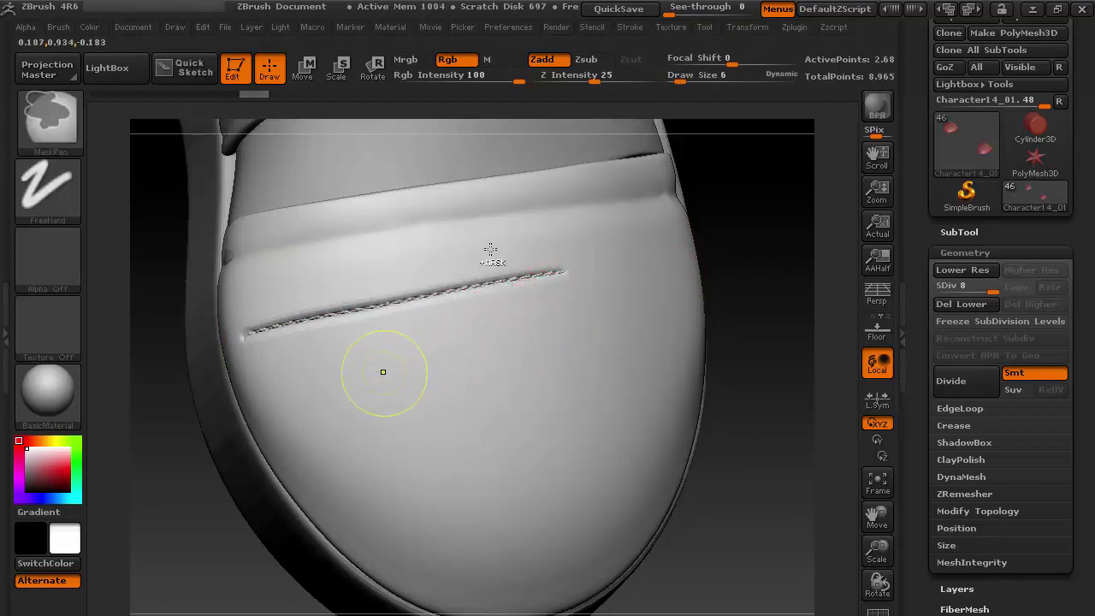
{"action": "key", "text": "ctrl+z"}
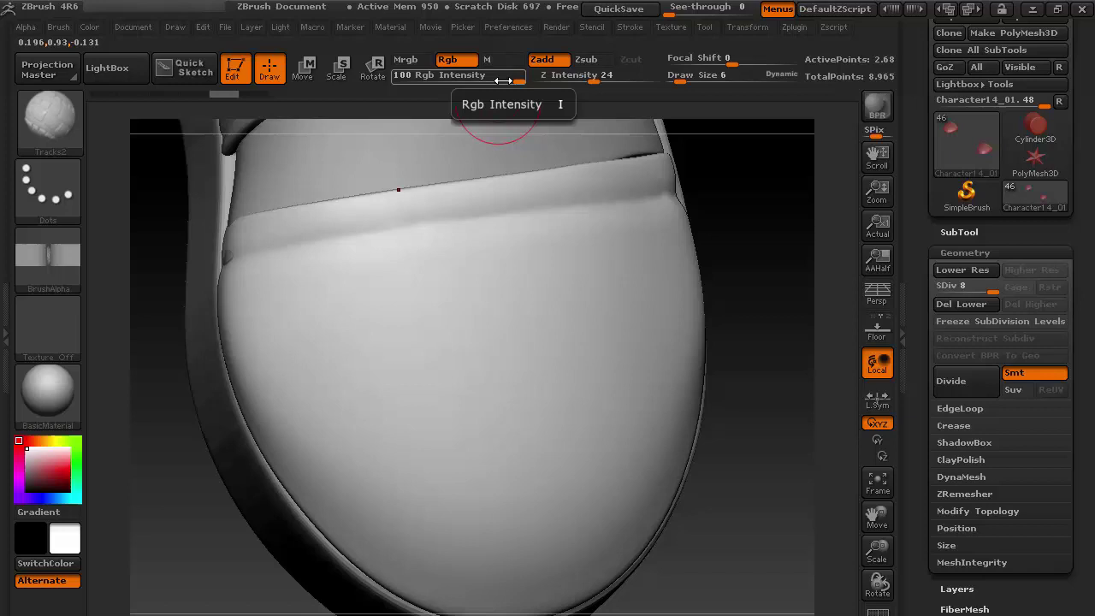
- Set the stitch brush's Z Intensity to 17
{"action": "left_click_drag", "start_coordinate": [599, 79], "coordinate": [590, 79]}
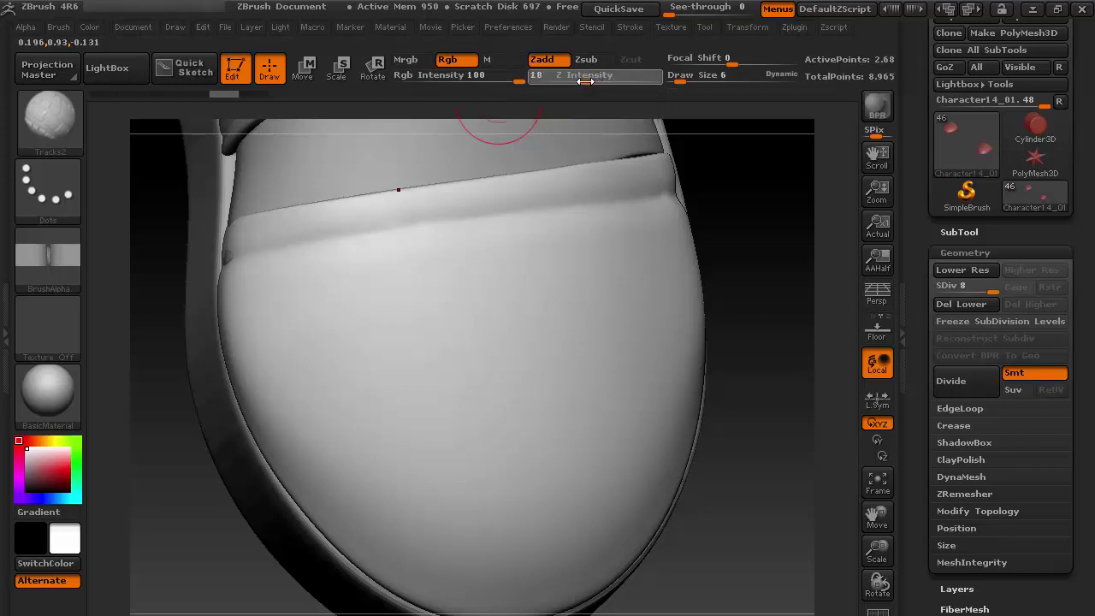
{"action": "left_click_drag", "start_coordinate": [738, 200], "coordinate": [770, 248]}
- Add a new sculpt layer to the toe cap and name it stich
{"action": "left_click", "coordinate": [967, 252]}
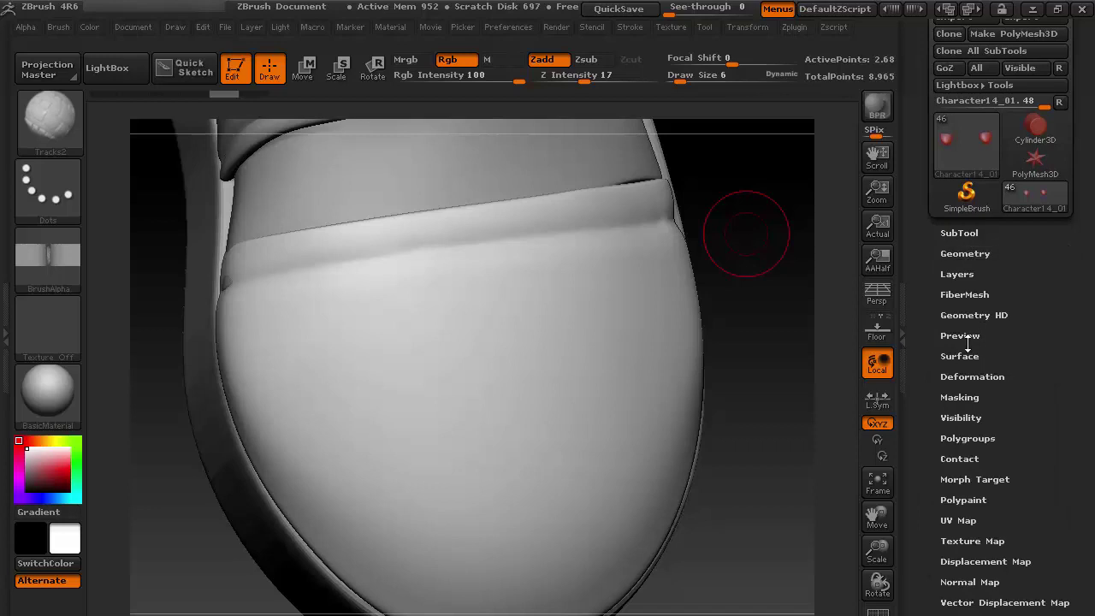
{"action": "left_click", "coordinate": [955, 274]}
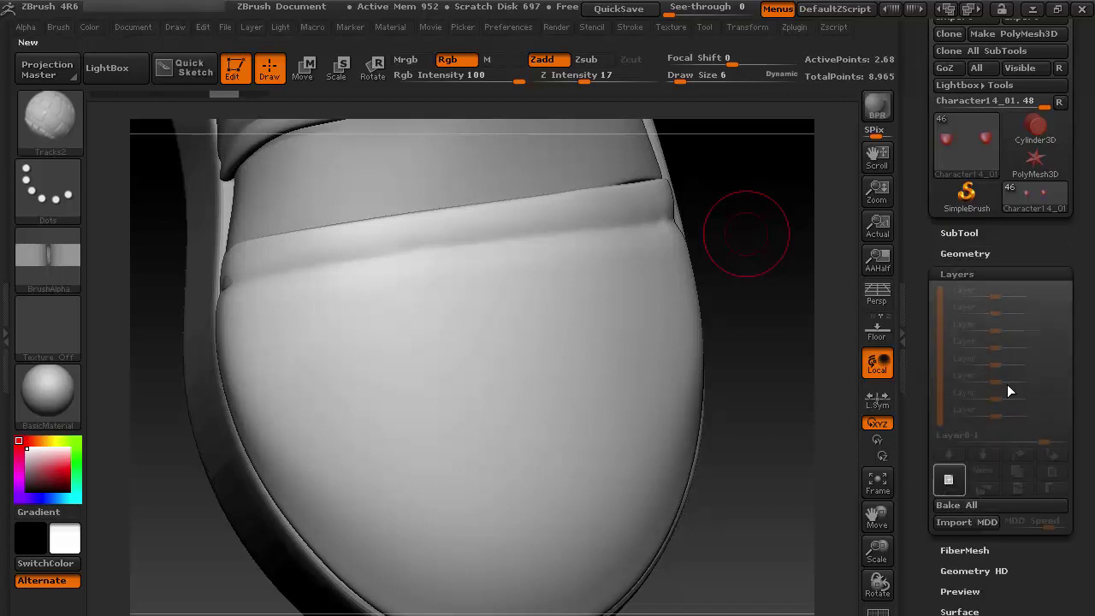
{"action": "left_click", "coordinate": [949, 479]}
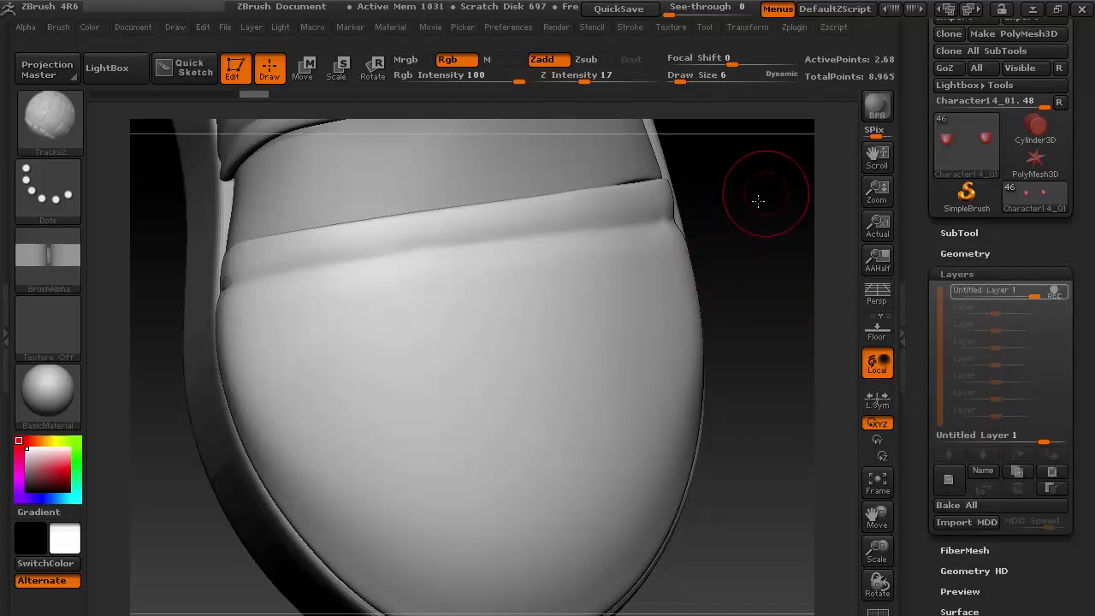
{"action": "left_click_drag", "start_coordinate": [761, 203], "coordinate": [752, 238]}
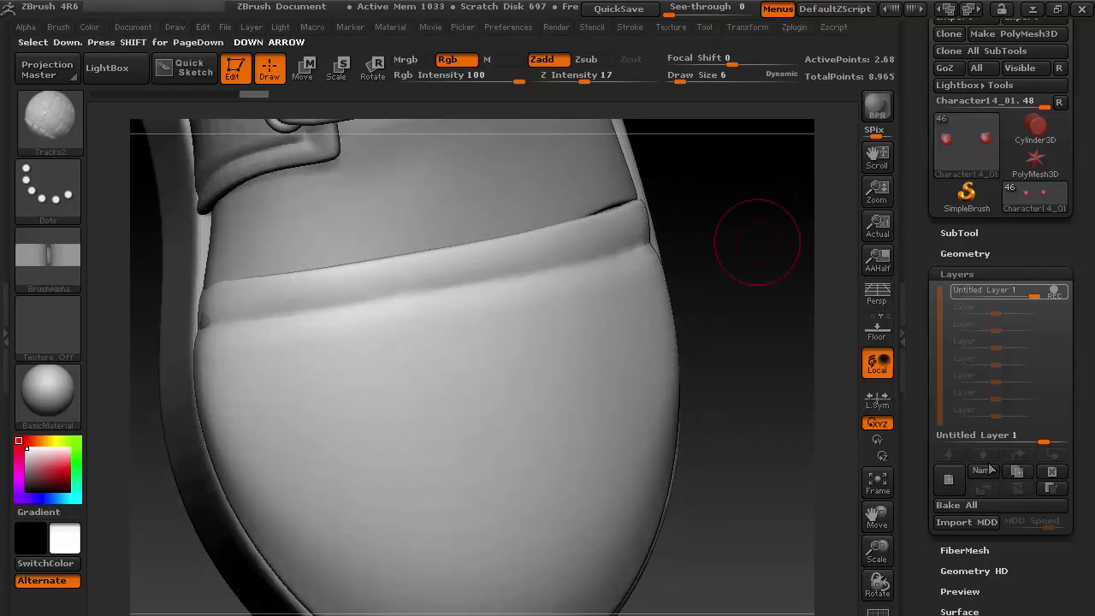
{"action": "left_click", "coordinate": [984, 473]}
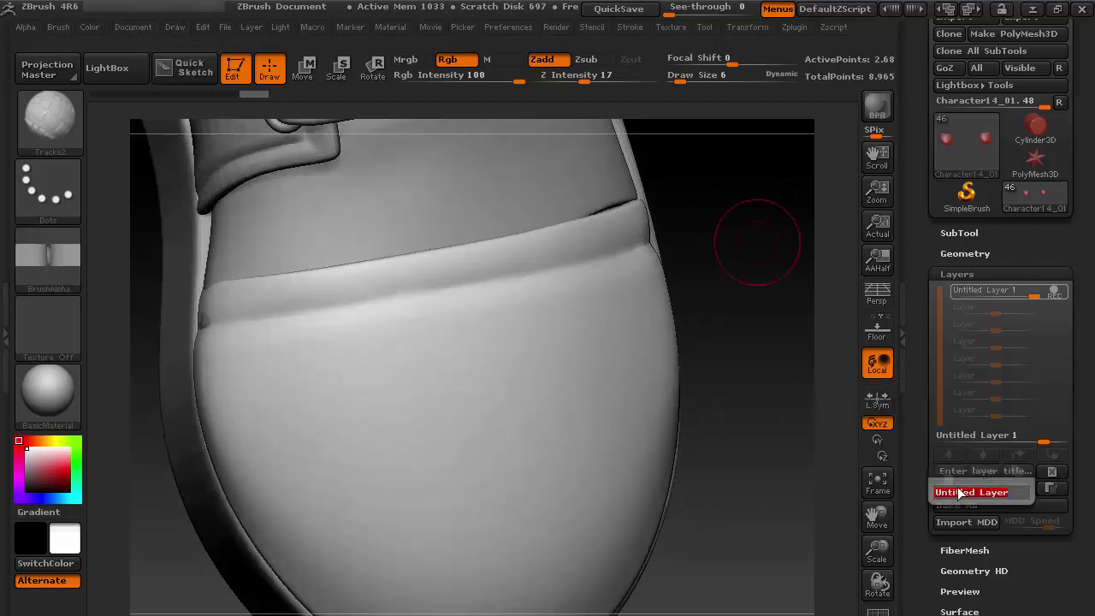
{"action": "type", "text": "stich"}
{"action": "key", "text": "Return"}
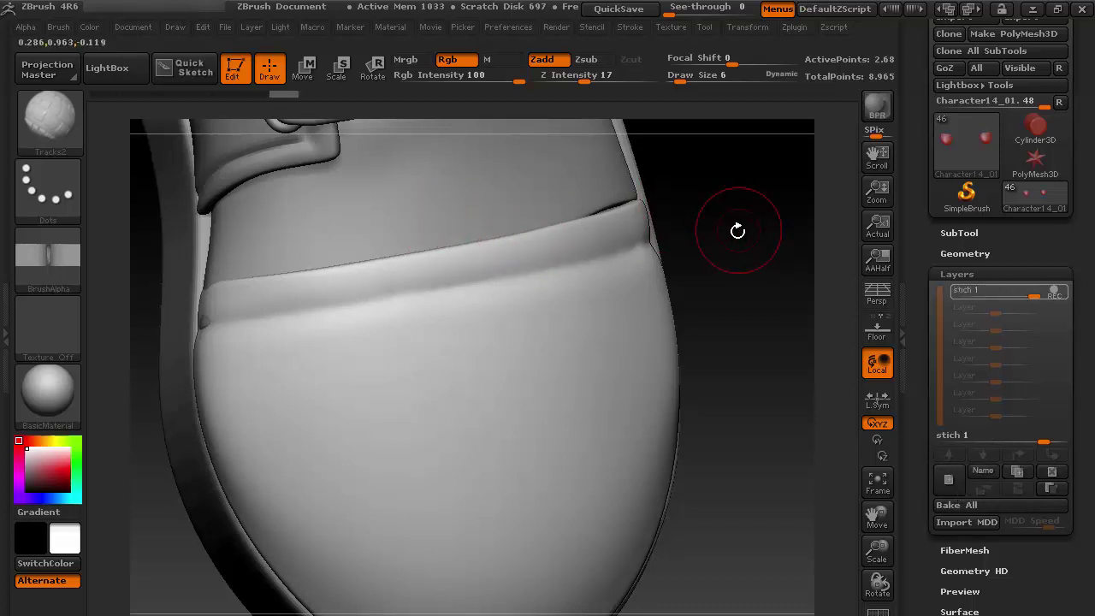
- Try a stitch stroke along the lower edge of the toe cap's raised band and undo it
{"action": "left_click_drag", "start_coordinate": [753, 243], "coordinate": [724, 245]}
{"action": "left_click_drag", "start_coordinate": [323, 317], "coordinate": [196, 328]}
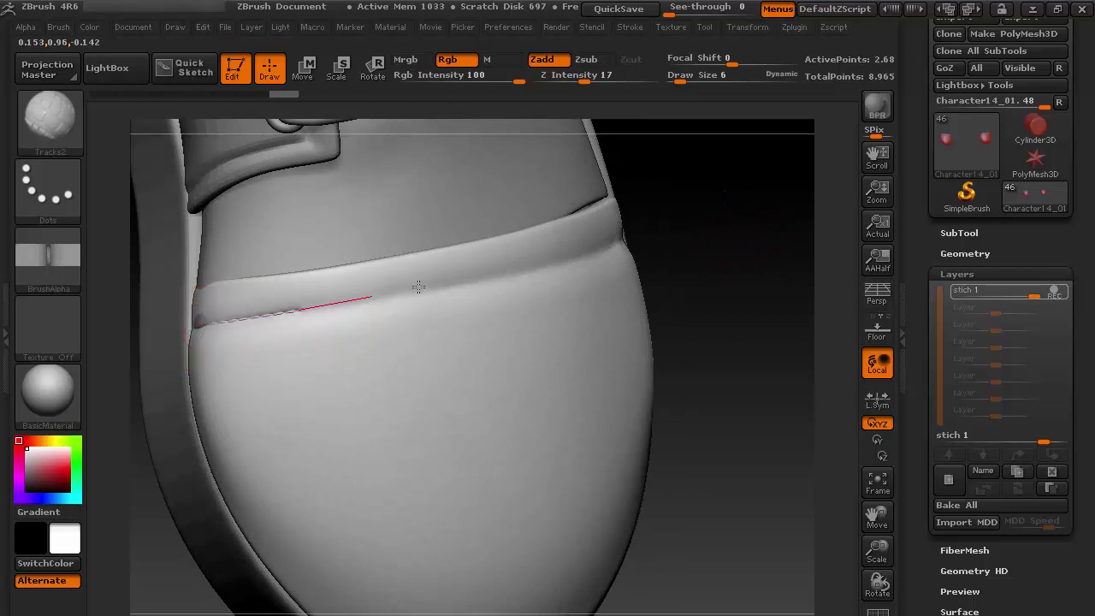
{"action": "left_click_drag", "start_coordinate": [418, 285], "coordinate": [432, 290]}
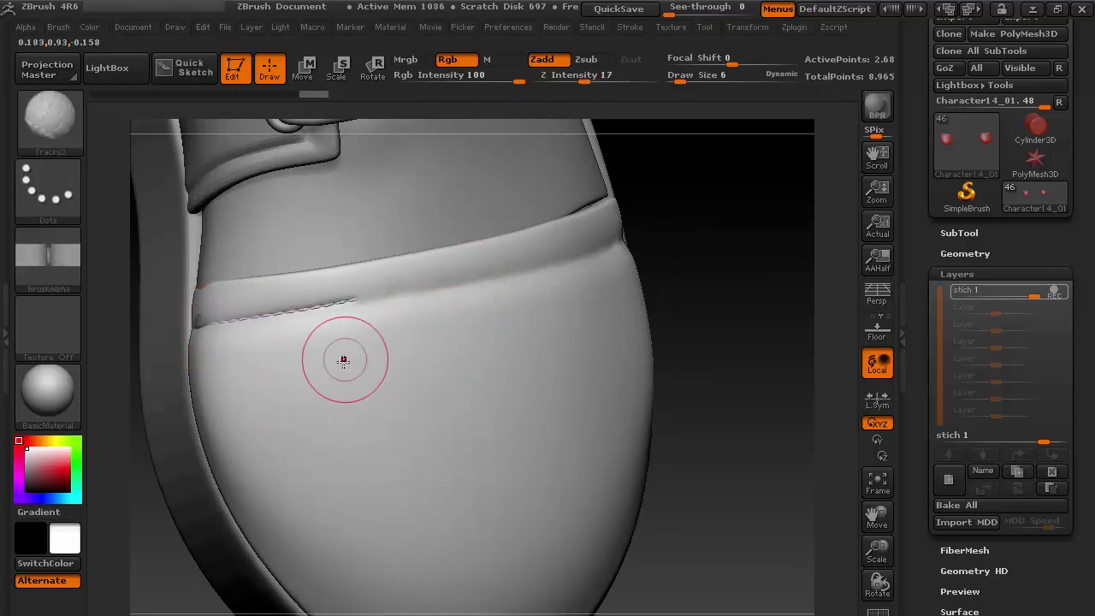
{"action": "key", "text": "ctrl"}
{"action": "key", "text": "ctrl+z"}
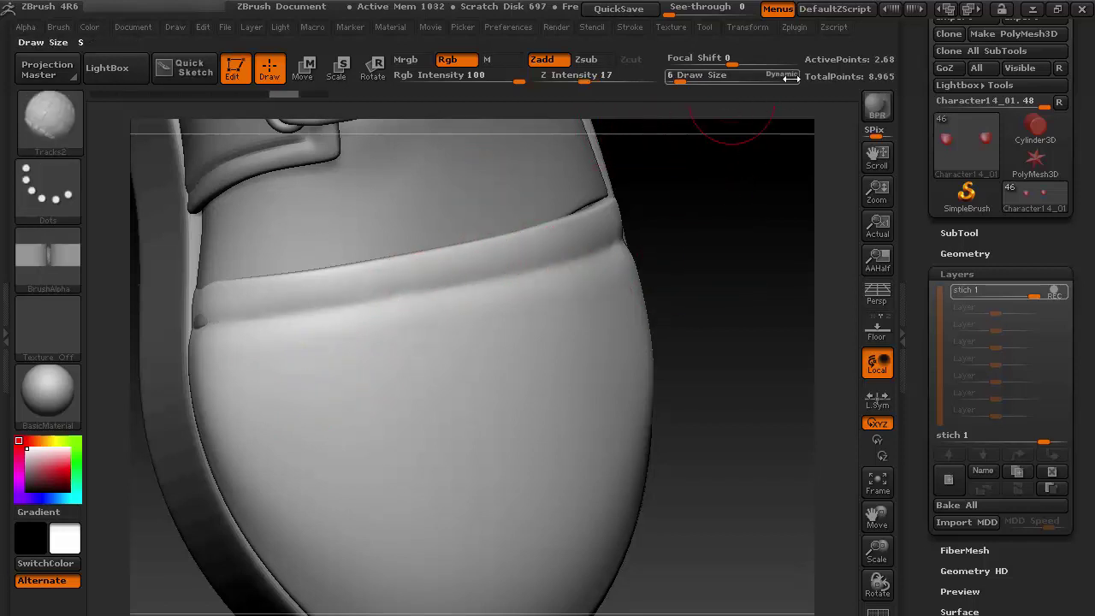
- Reframe the shoe, try a longer stitch stroke beneath the toe cap's raised band and undo it
{"action": "key", "text": "shift"}
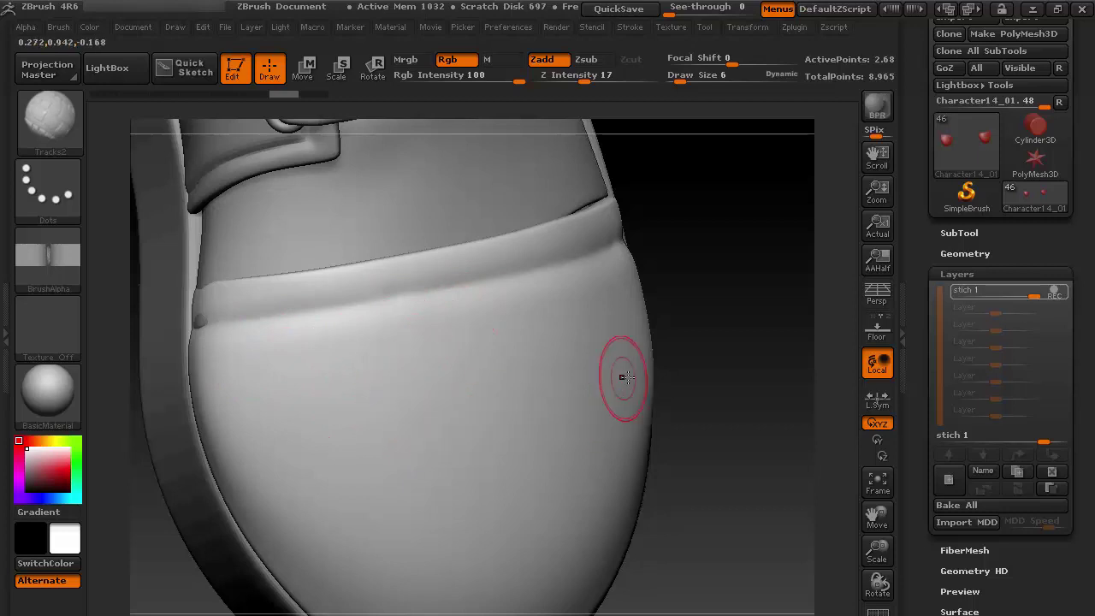
{"action": "left_click_drag", "start_coordinate": [736, 338], "coordinate": [599, 278], "text": "alt"}
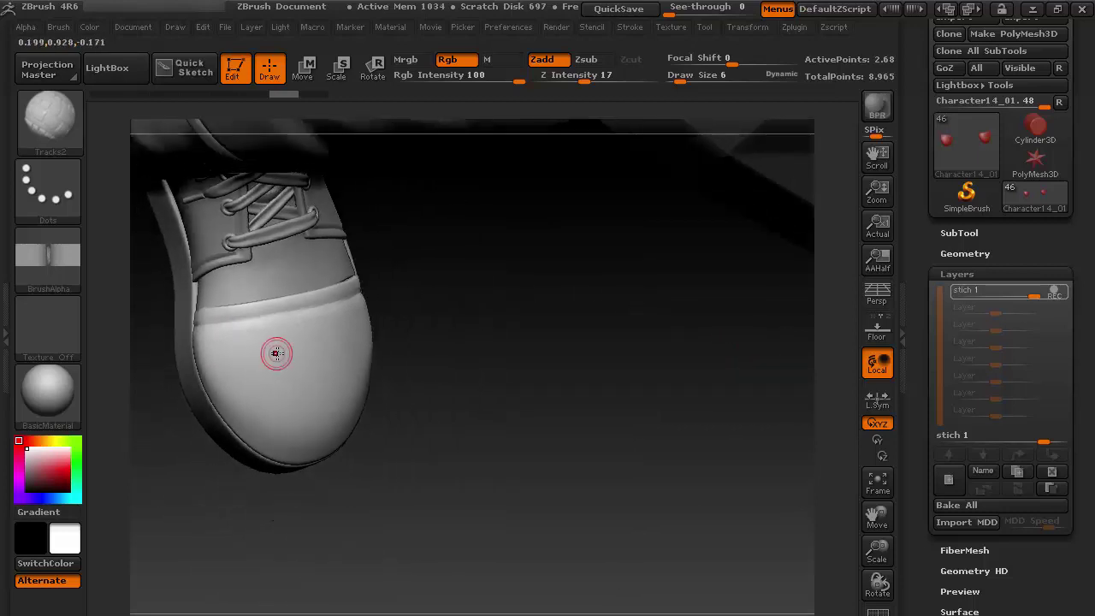
{"action": "mouse_move", "coordinate": [430, 318]}
{"action": "left_mouse_down"}
{"action": "mouse_move", "coordinate": [499, 345]}
{"action": "mouse_move", "coordinate": [356, 377]}
{"action": "left_mouse_up"}
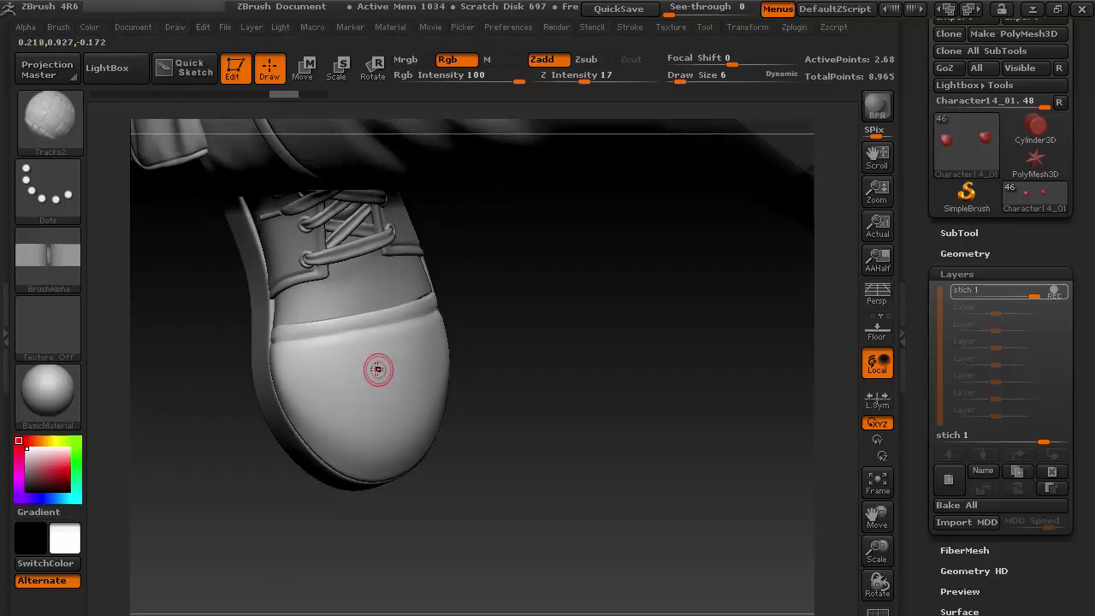
{"action": "left_click_drag", "start_coordinate": [510, 268], "coordinate": [761, 105], "text": "alt"}
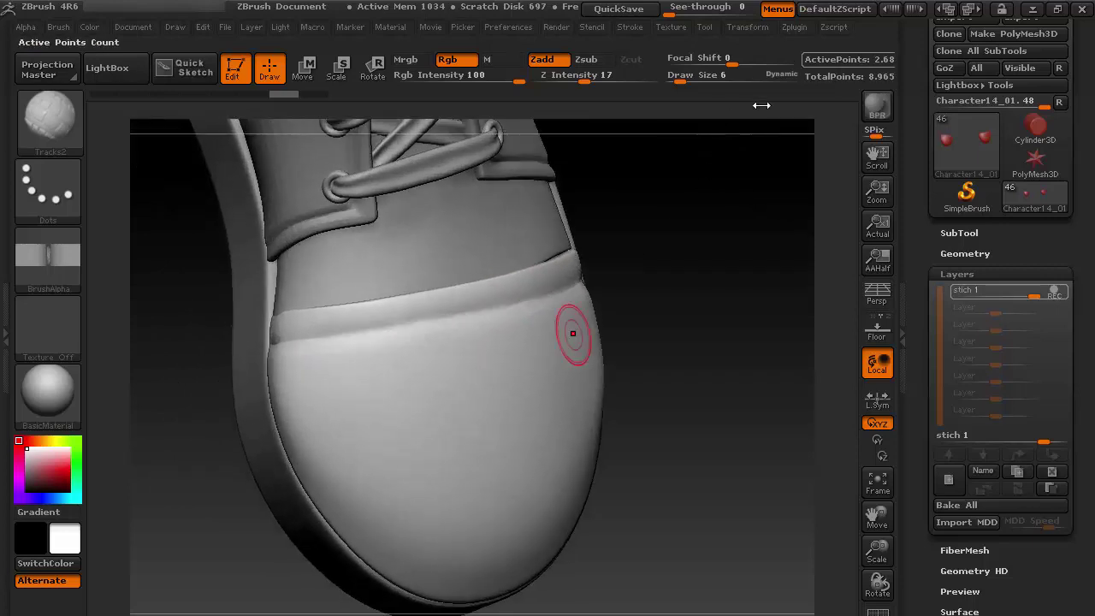
{"action": "left_click_drag", "start_coordinate": [692, 232], "coordinate": [704, 296], "text": "alt"}
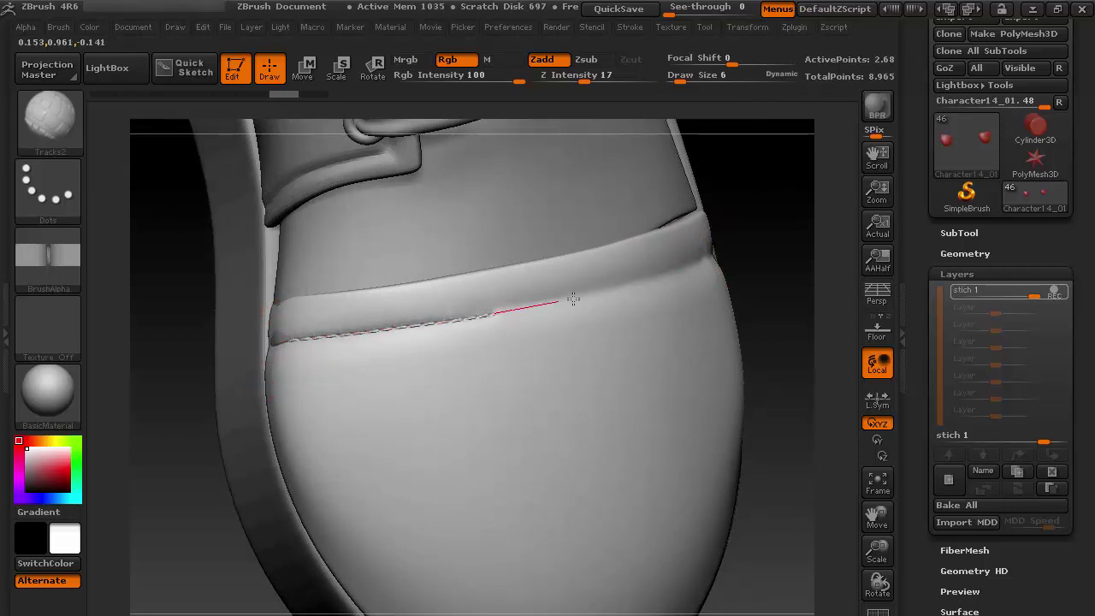
{"action": "left_click_drag", "start_coordinate": [574, 298], "coordinate": [578, 295]}
{"action": "key", "text": "ctrl"}
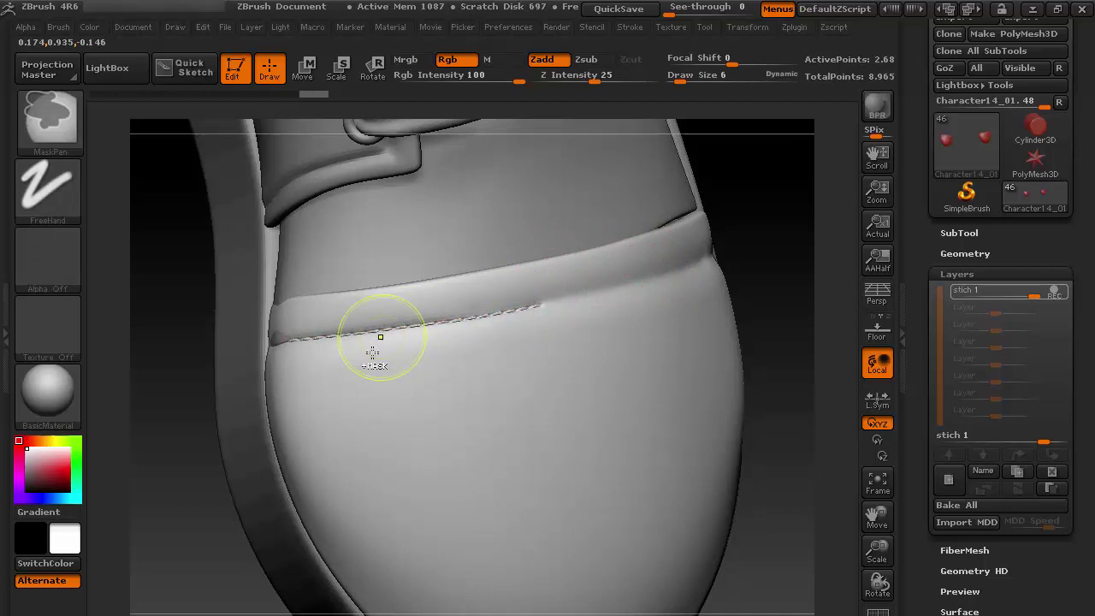
{"action": "key", "text": "ctrl+z"}
- Set the Draw Size to 8, try a stitch stroke along the lower edge of the toe cap's raised band and undo it
{"action": "key", "text": "s"}
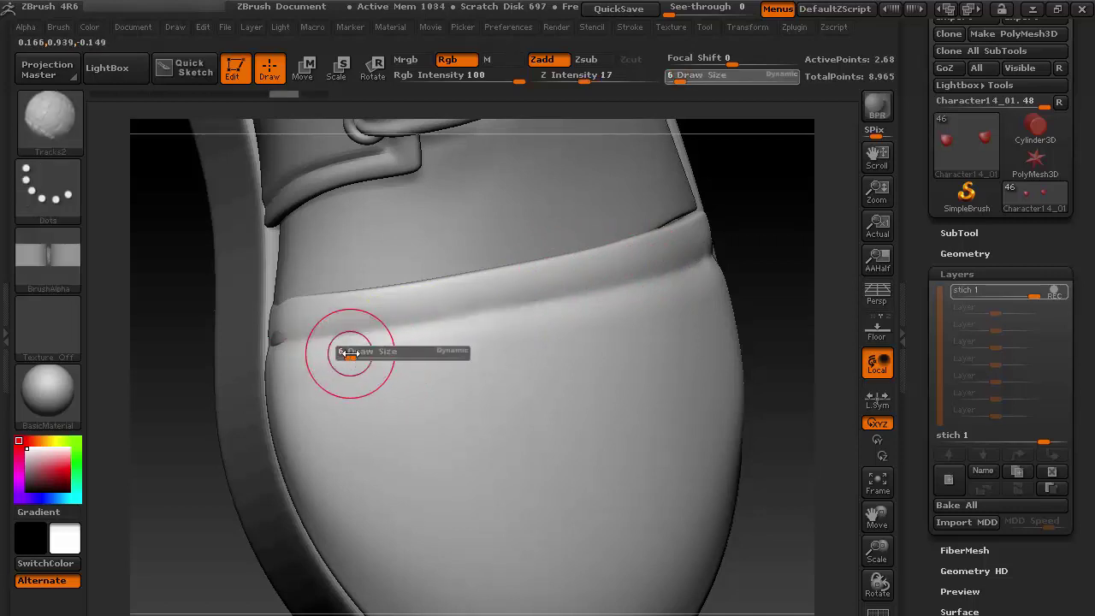
{"action": "left_click_drag", "start_coordinate": [349, 353], "coordinate": [352, 353]}
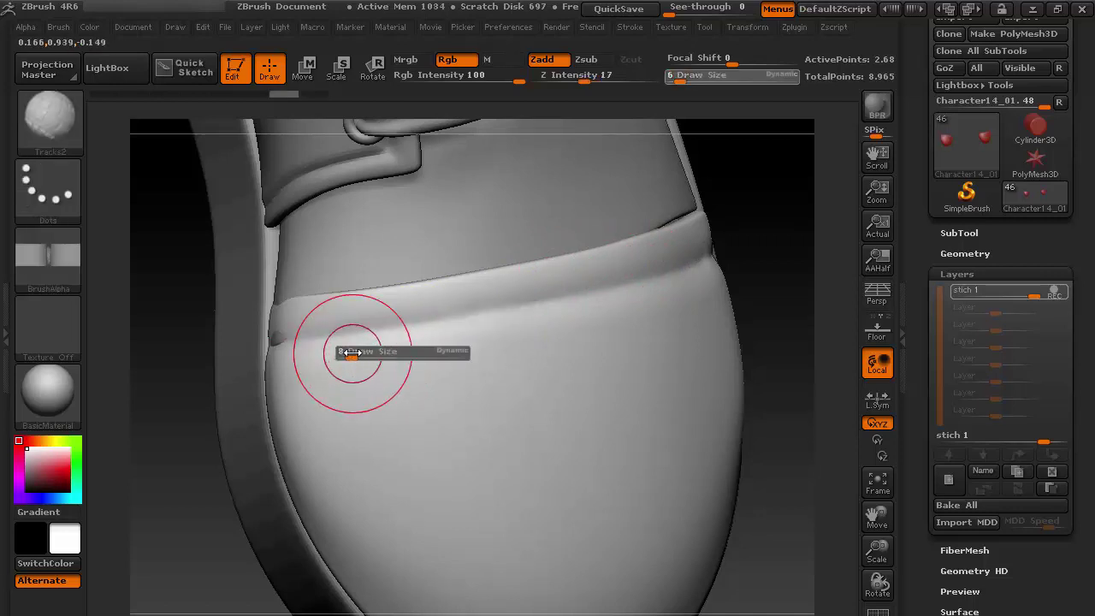
{"action": "left_click", "coordinate": [352, 351]}
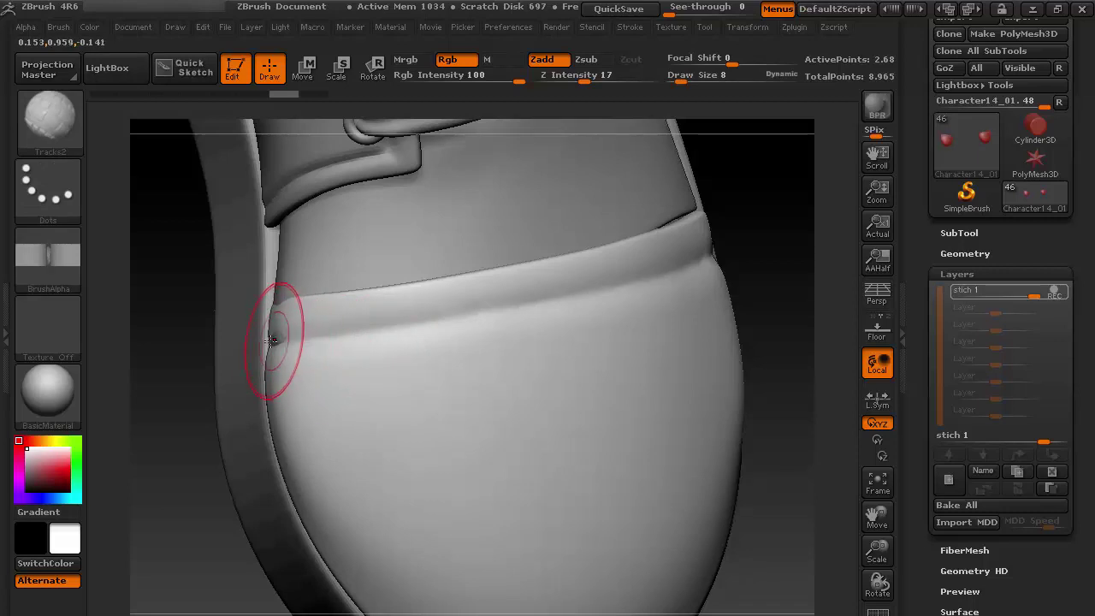
{"action": "left_click_drag", "start_coordinate": [270, 340], "coordinate": [267, 342]}
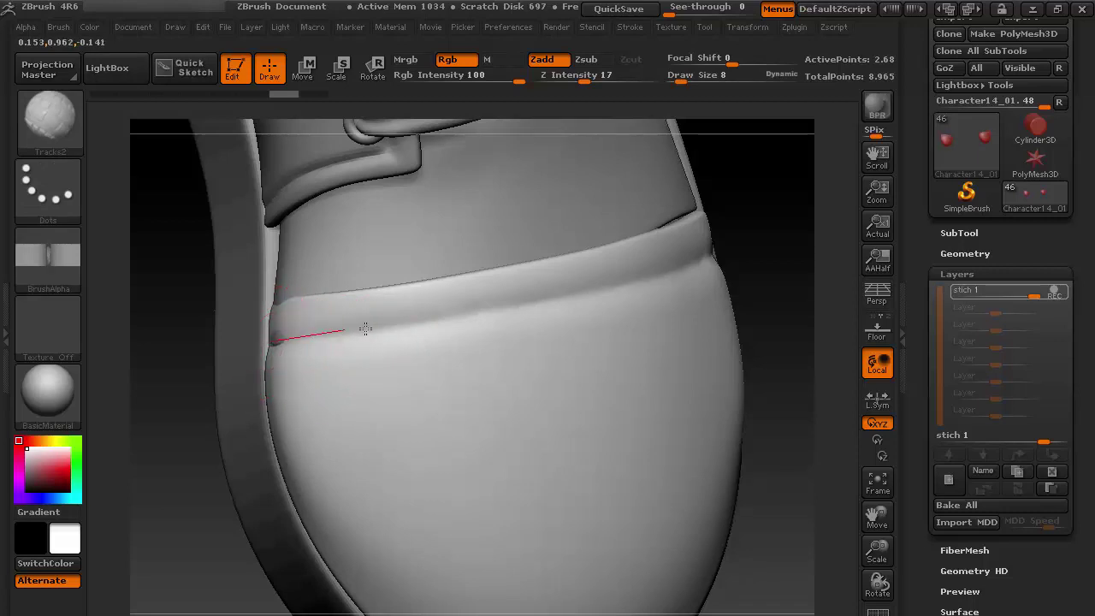
{"action": "left_click_drag", "start_coordinate": [402, 323], "coordinate": [430, 320]}
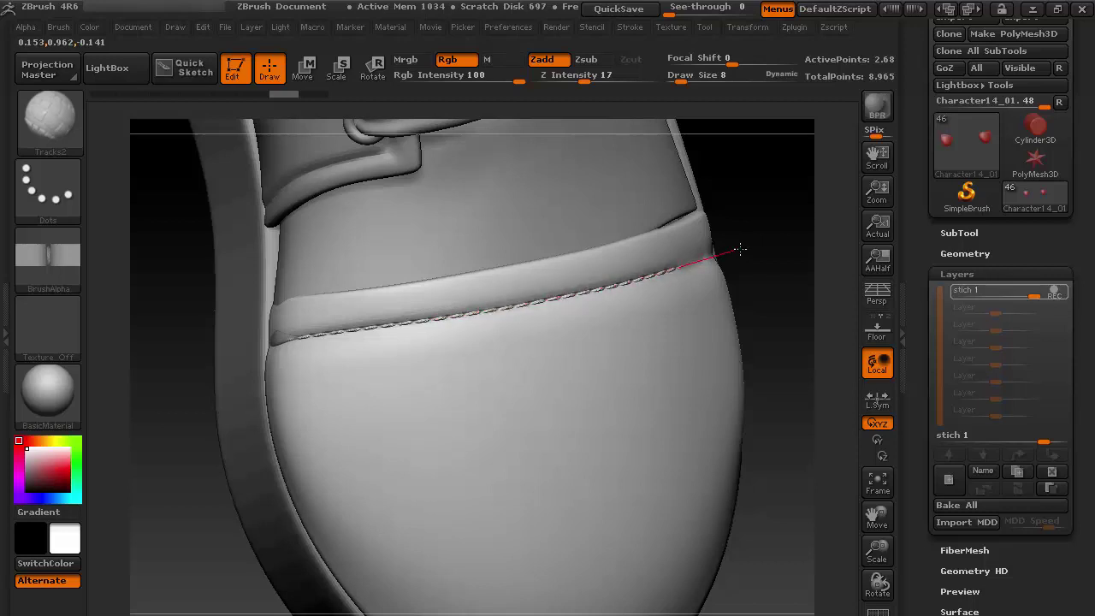
{"action": "mouse_move", "coordinate": [740, 249]}
{"action": "left_mouse_down"}
{"action": "mouse_move", "coordinate": [778, 242]}
{"action": "mouse_move", "coordinate": [679, 269]}
{"action": "mouse_move", "coordinate": [685, 186]}
{"action": "mouse_move", "coordinate": [641, 252]}
{"action": "mouse_move", "coordinate": [665, 399]}
{"action": "mouse_move", "coordinate": [687, 352]}
{"action": "mouse_move", "coordinate": [734, 453]}
{"action": "mouse_move", "coordinate": [743, 377]}
{"action": "mouse_move", "coordinate": [733, 375]}
{"action": "left_mouse_up"}
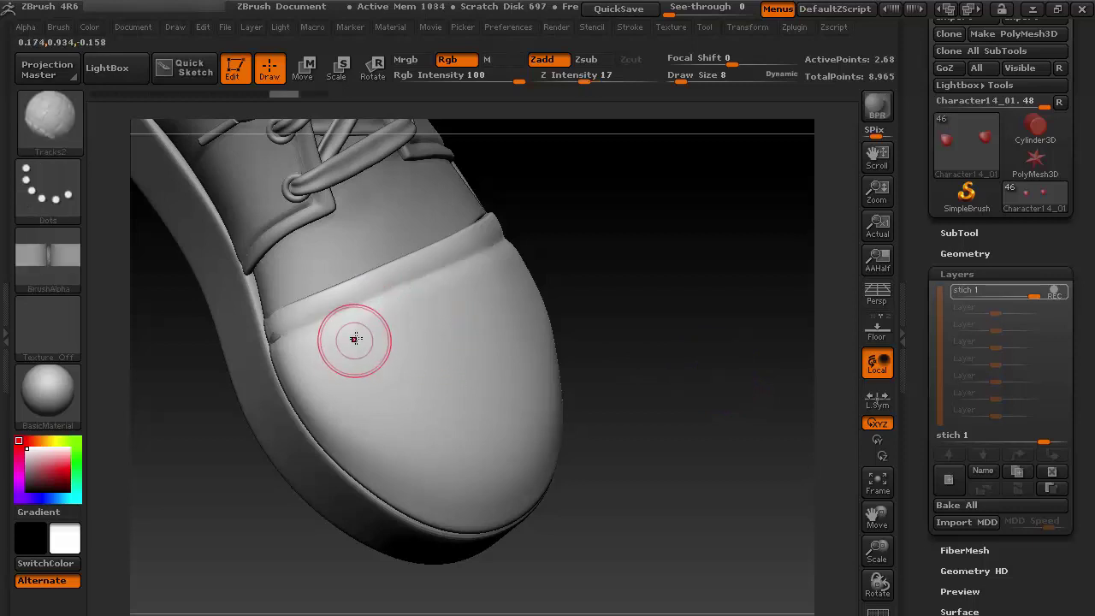
- Set the stitch brush's Draw Size to 12, try a partial stroke beneath the toe cap's raised band and undo it
{"action": "key", "text": "s"}
{"action": "left_click_drag", "start_coordinate": [354, 327], "coordinate": [360, 328]}
{"action": "left_click_drag", "start_coordinate": [631, 224], "coordinate": [339, 335], "text": "alt"}
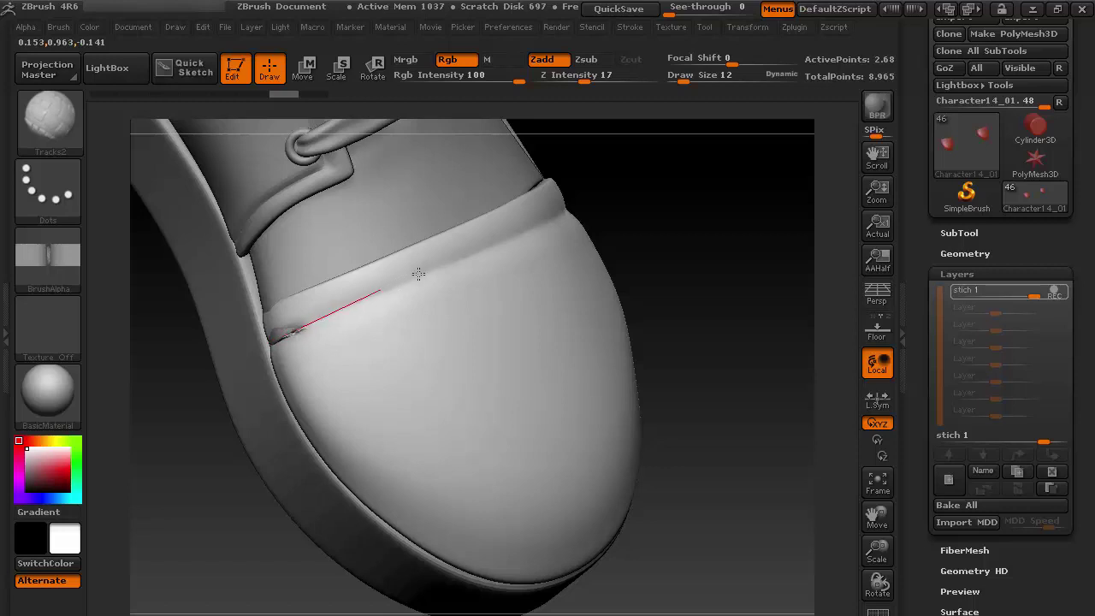
{"action": "mouse_move", "coordinate": [418, 274]}
{"action": "left_mouse_down"}
{"action": "mouse_move", "coordinate": [411, 278]}
{"action": "mouse_move", "coordinate": [481, 249]}
{"action": "left_mouse_up"}
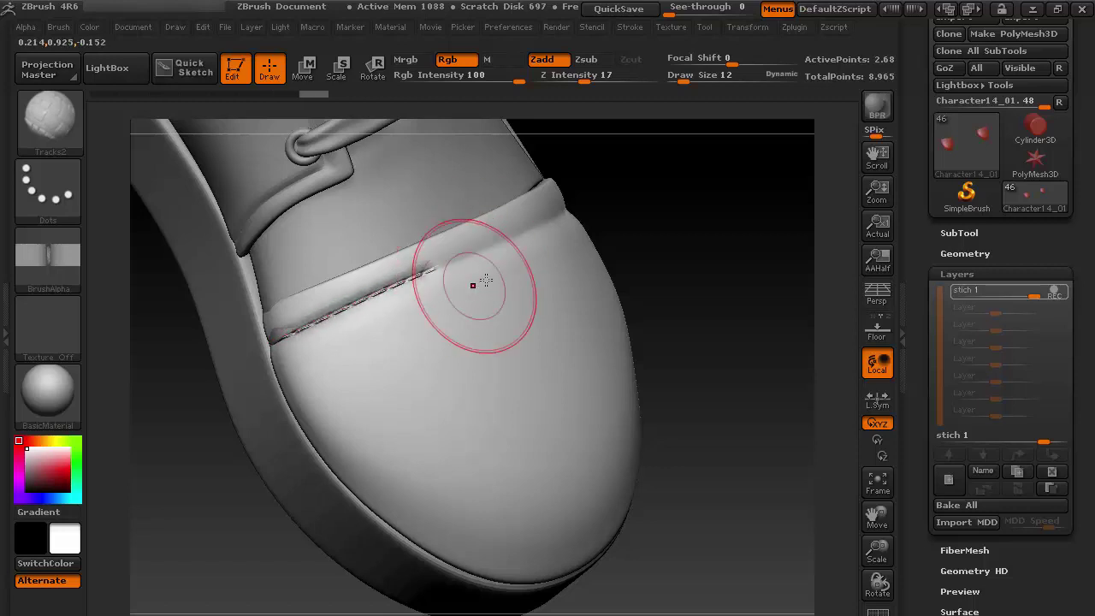
{"action": "key", "text": "ctrl"}
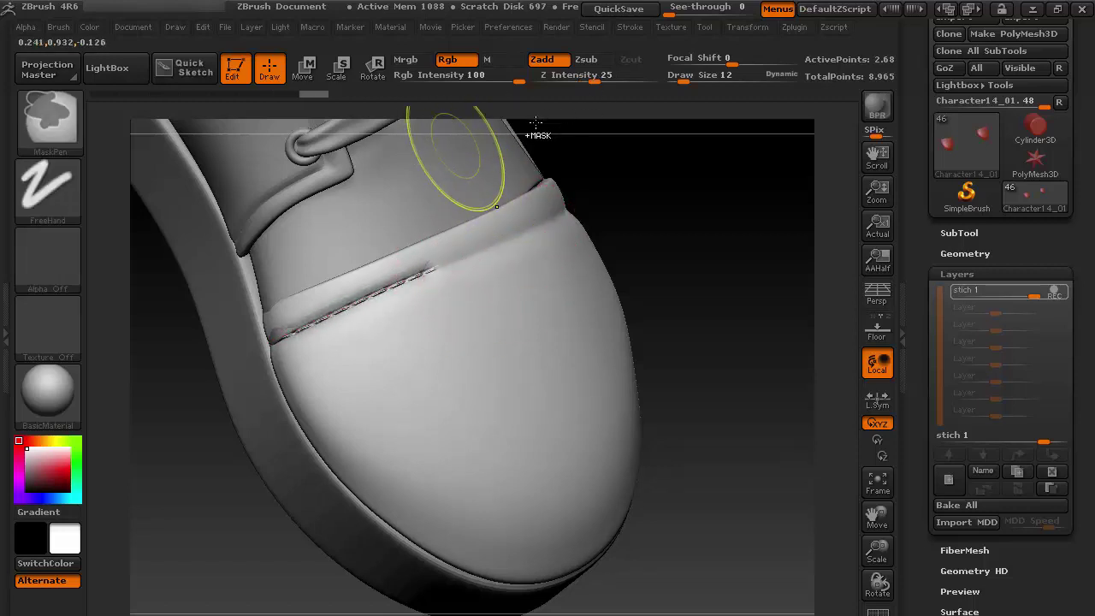
{"action": "key", "text": "ctrl+z"}
- Set the Z Intensity to 13 and sculpt a stitch row along the lower edge of the toe cap's raised band
{"action": "left_click_drag", "start_coordinate": [586, 78], "coordinate": [578, 78]}
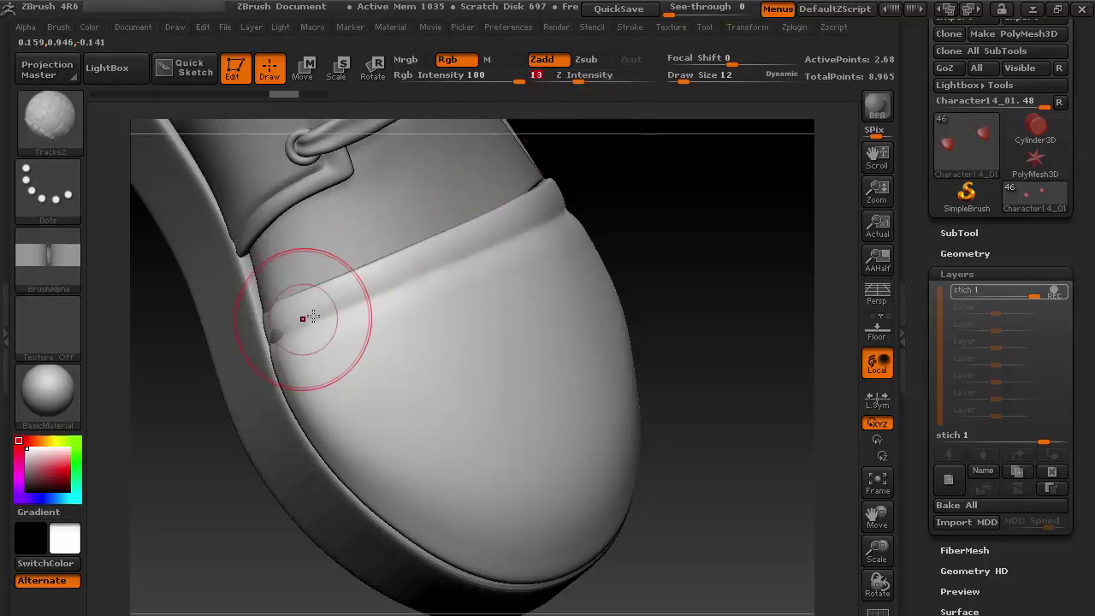
{"action": "left_click_drag", "start_coordinate": [271, 338], "coordinate": [312, 322]}
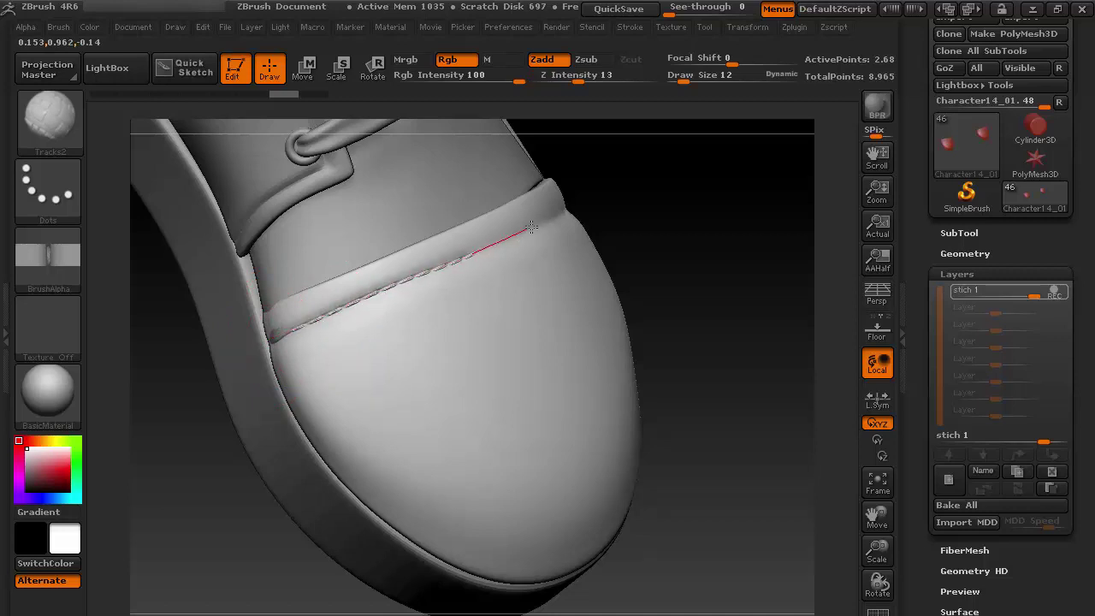
{"action": "left_click_drag", "start_coordinate": [593, 197], "coordinate": [595, 195]}
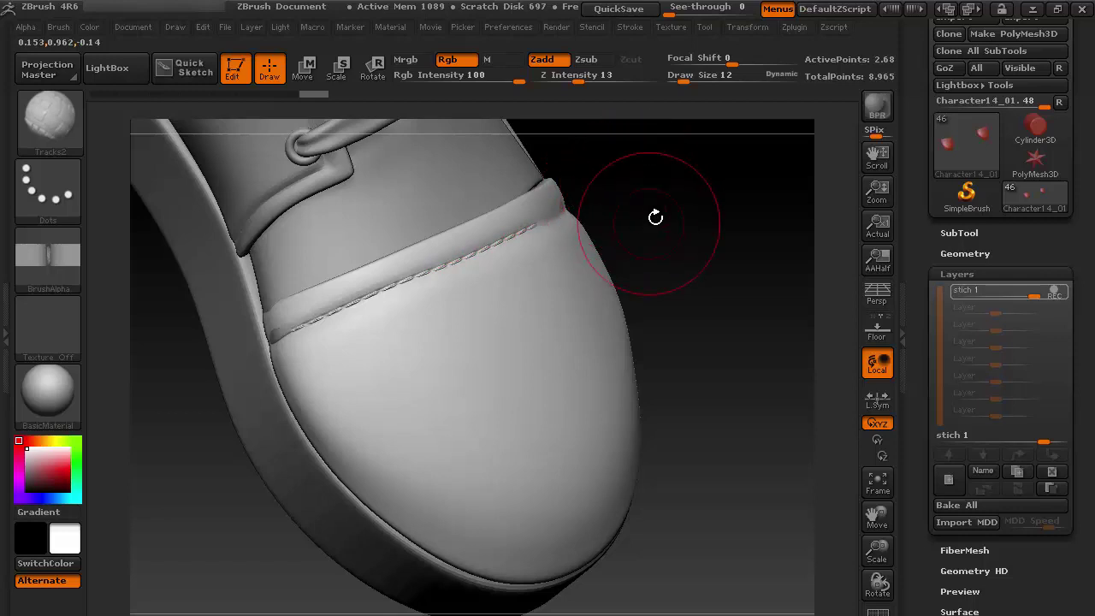
- Continue the lower stitch row on the other side of the shoe until it reaches the sole
{"action": "left_click_drag", "start_coordinate": [656, 217], "coordinate": [672, 183]}
{"action": "mouse_move", "coordinate": [652, 314]}
{"action": "left_mouse_down"}
{"action": "mouse_move", "coordinate": [653, 399]}
{"action": "mouse_move", "coordinate": [691, 506]}
{"action": "mouse_move", "coordinate": [725, 487]}
{"action": "mouse_move", "coordinate": [682, 417]}
{"action": "left_mouse_up"}
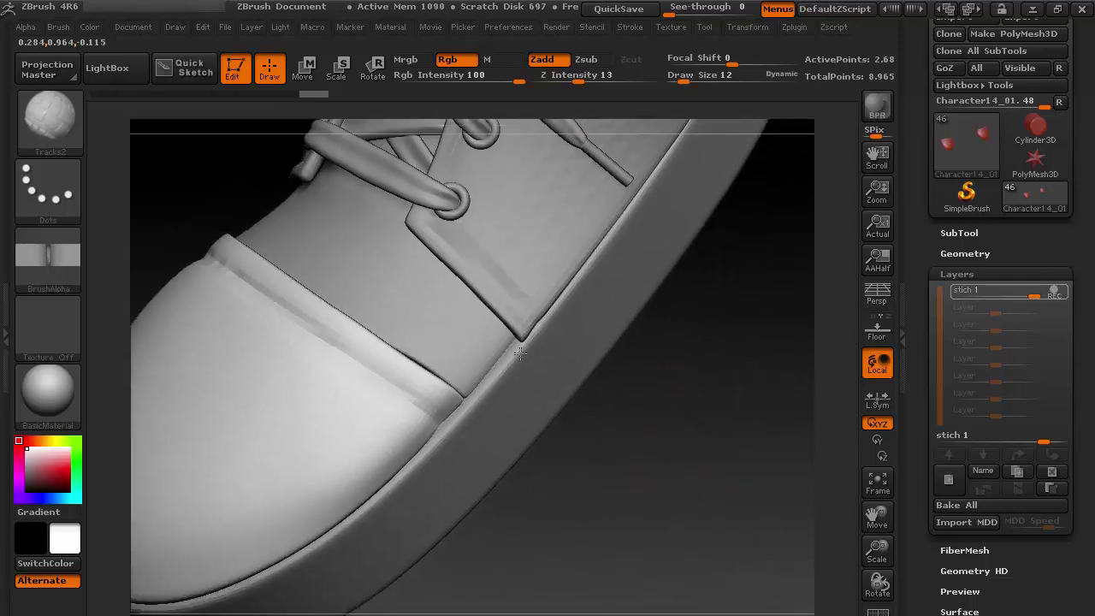
{"action": "left_click_drag", "start_coordinate": [334, 347], "coordinate": [344, 359]}
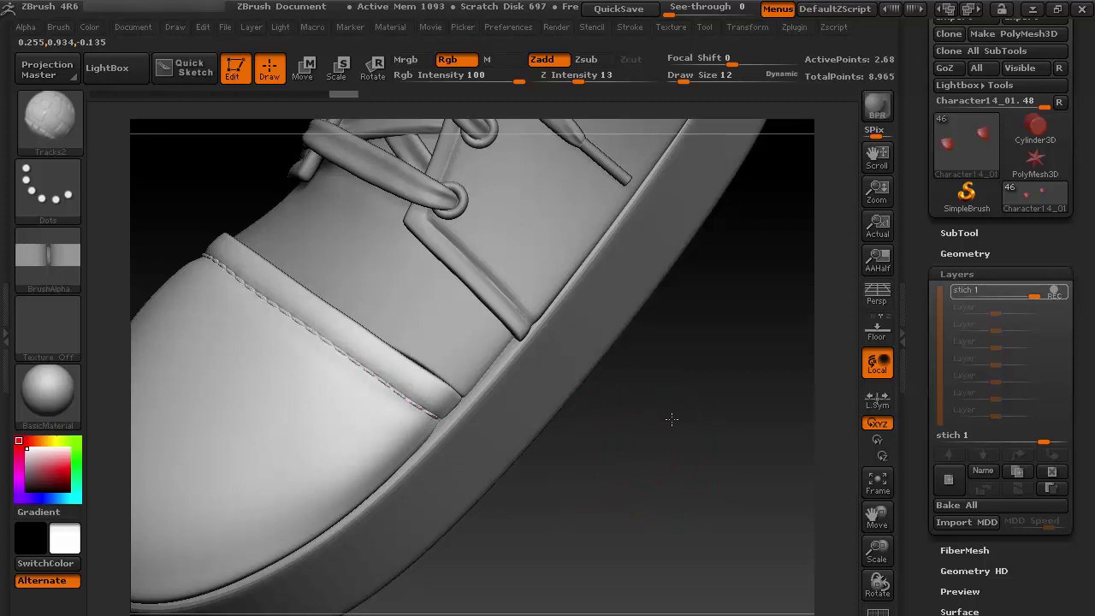
- Sculpt a second stitch row on the toe cap's raised band, parallel to and just above the first row
{"action": "mouse_move", "coordinate": [635, 444]}
{"action": "left_mouse_down"}
{"action": "mouse_move", "coordinate": [617, 390]}
{"action": "mouse_move", "coordinate": [483, 378]}
{"action": "mouse_move", "coordinate": [502, 322]}
{"action": "left_mouse_up"}
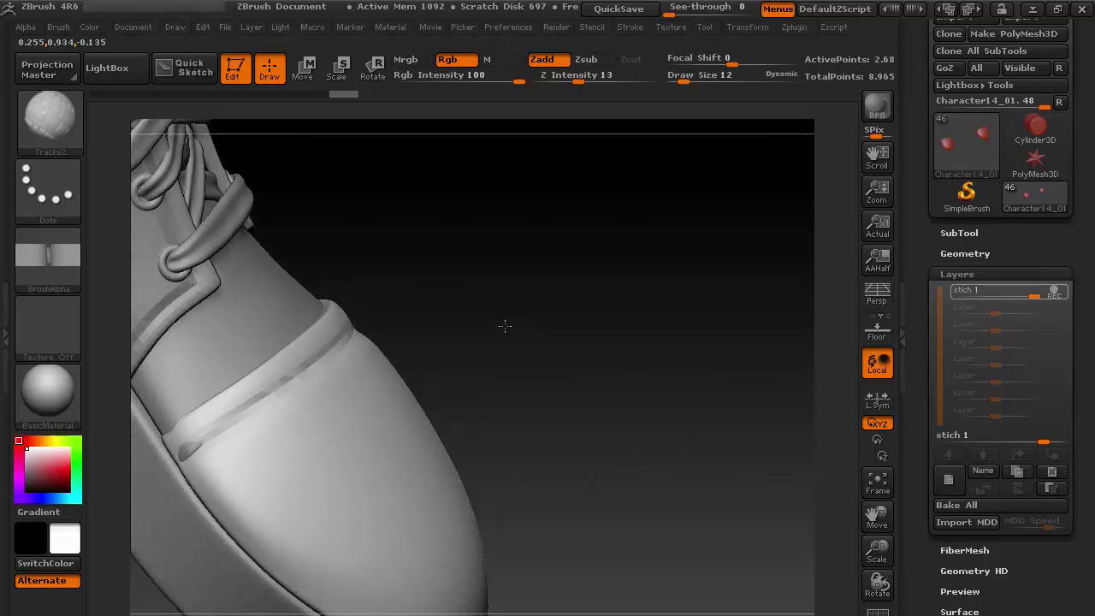
{"action": "left_click_drag", "start_coordinate": [176, 447], "coordinate": [196, 431]}
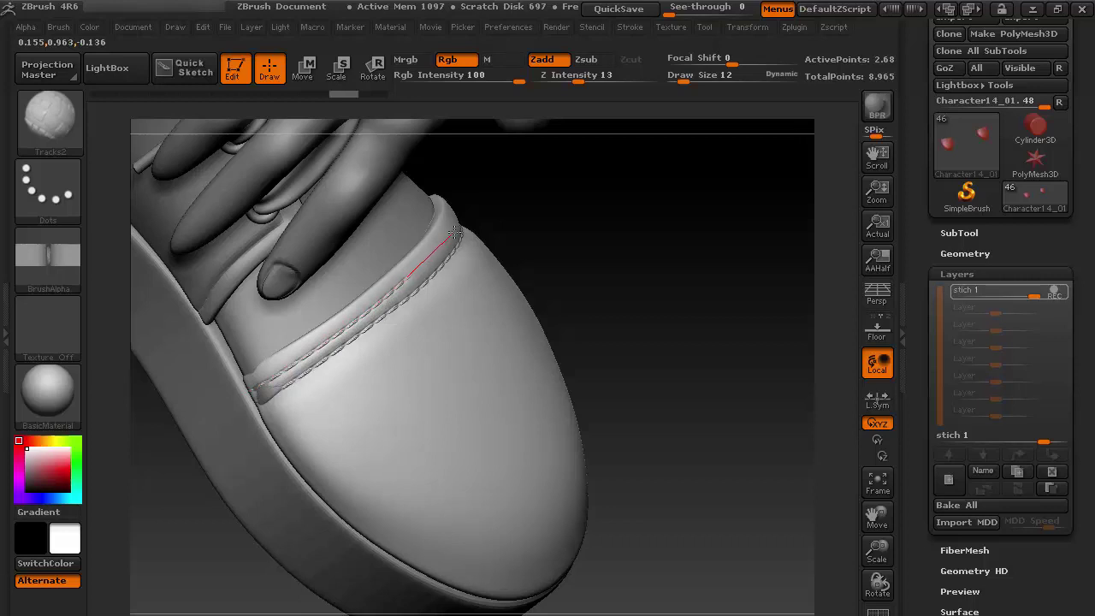
{"action": "left_click_drag", "start_coordinate": [484, 187], "coordinate": [486, 187]}
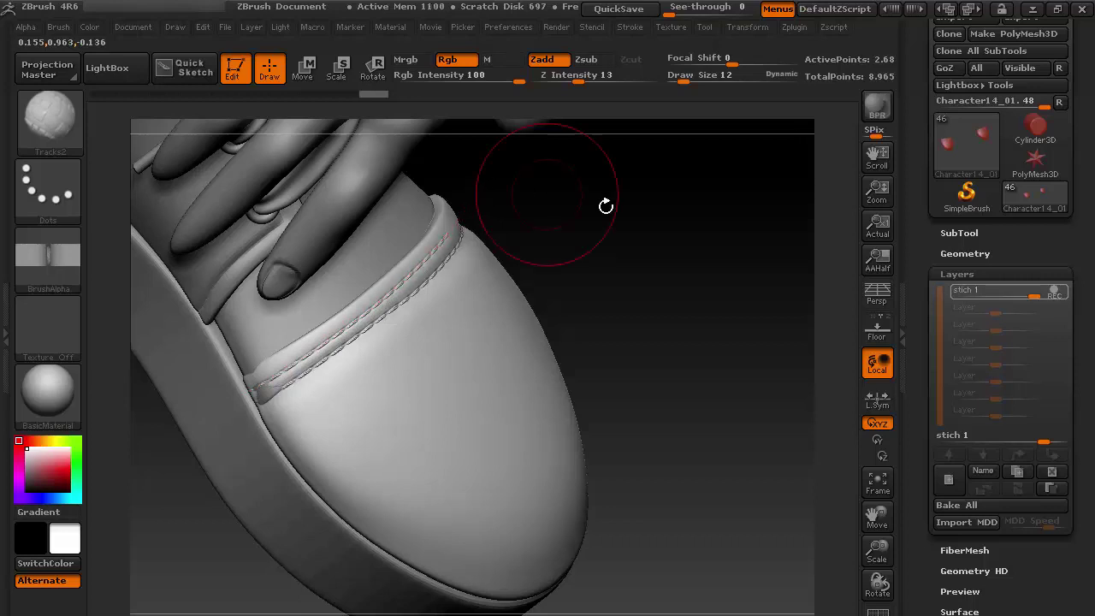
- Try several times to extend the upper stitch row along the band to the sole on the other side, undoing each stroke
{"action": "mouse_move", "coordinate": [610, 205]}
{"action": "left_mouse_down"}
{"action": "mouse_move", "coordinate": [623, 151]}
{"action": "mouse_move", "coordinate": [596, 267]}
{"action": "mouse_move", "coordinate": [508, 272]}
{"action": "mouse_move", "coordinate": [664, 379]}
{"action": "mouse_move", "coordinate": [693, 458]}
{"action": "left_mouse_up"}
{"action": "left_click_drag", "start_coordinate": [677, 422], "coordinate": [626, 338], "text": "alt"}
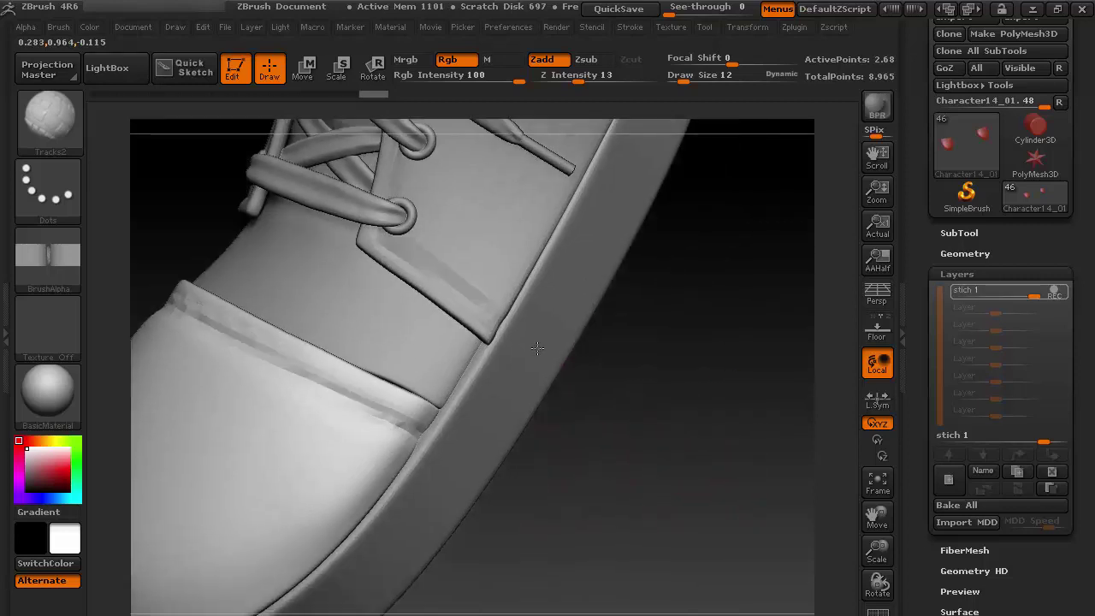
{"action": "left_click_drag", "start_coordinate": [302, 354], "coordinate": [336, 369]}
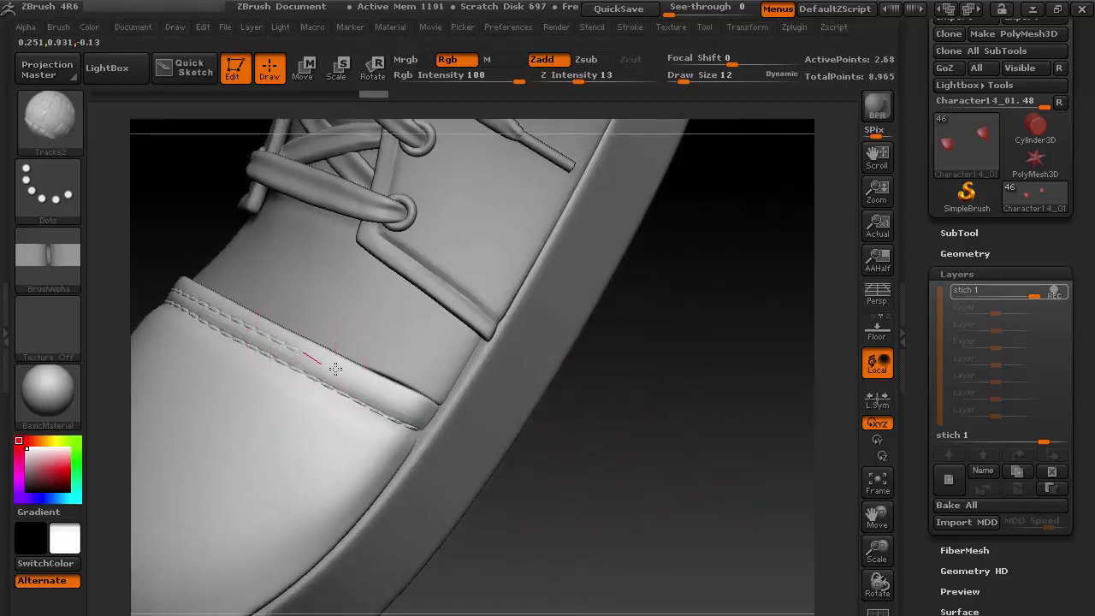
{"action": "left_click_drag", "start_coordinate": [396, 409], "coordinate": [396, 409]}
{"action": "key", "text": "ctrl"}
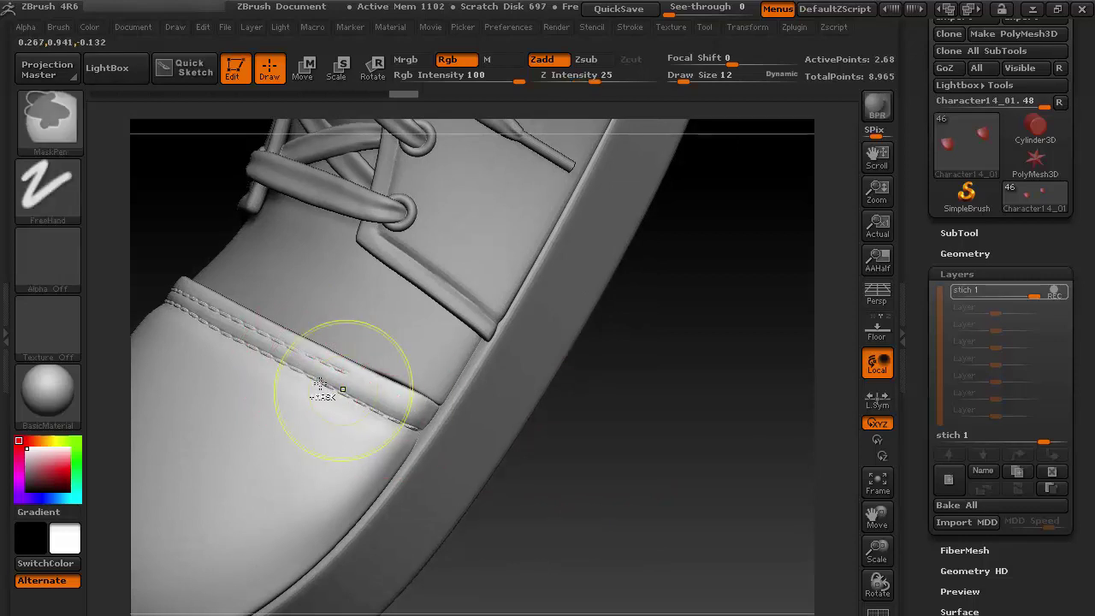
{"action": "left_click_drag", "start_coordinate": [305, 354], "coordinate": [321, 364]}
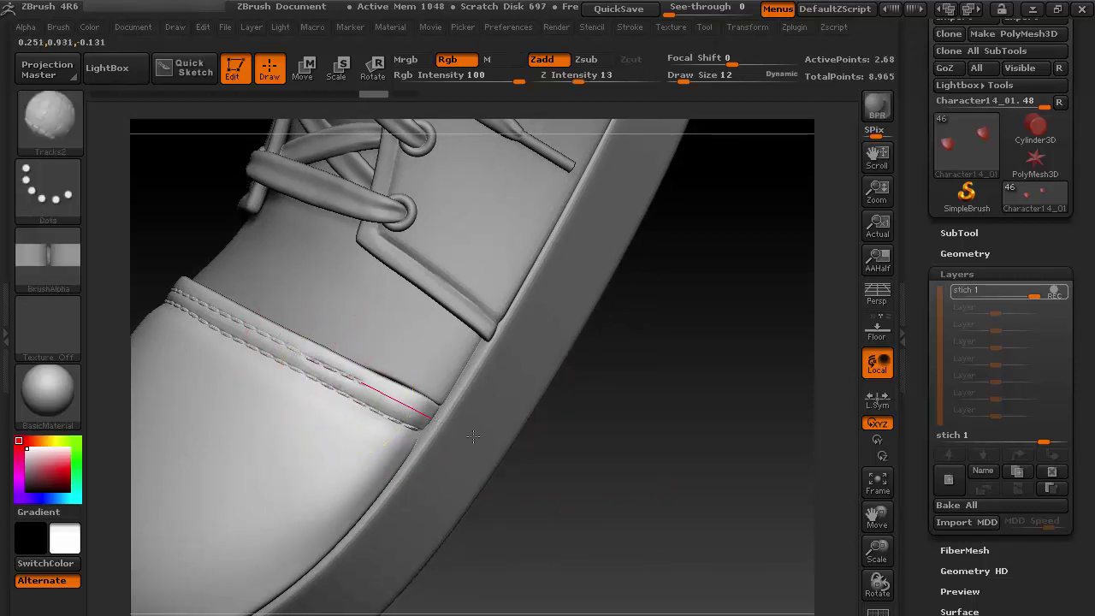
{"action": "left_click_drag", "start_coordinate": [473, 437], "coordinate": [473, 436]}
{"action": "key", "text": "ctrl"}
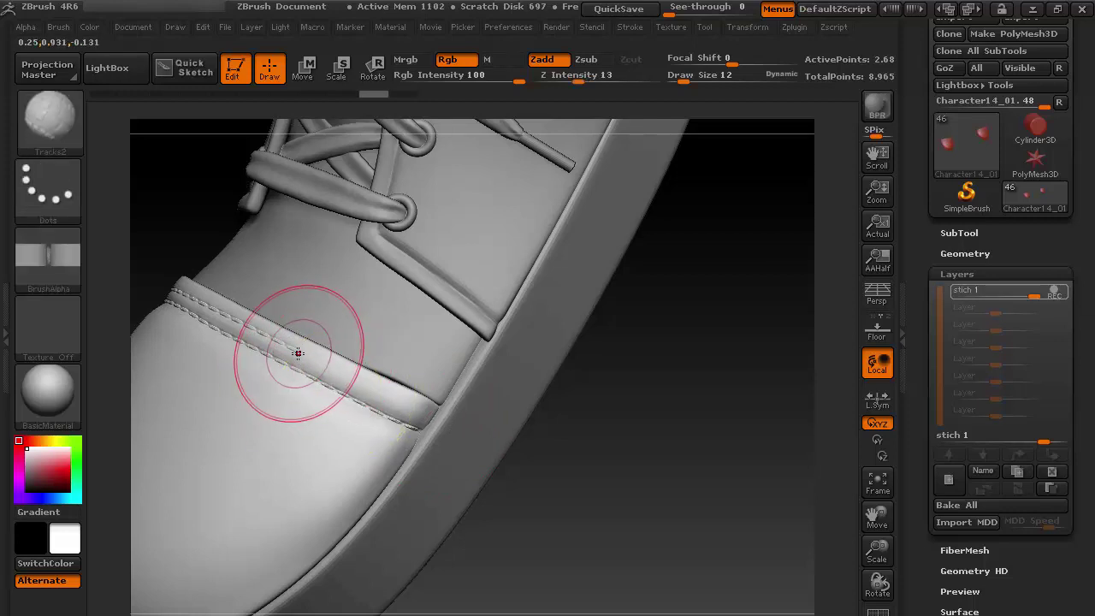
{"action": "left_click_drag", "start_coordinate": [298, 354], "coordinate": [338, 371]}
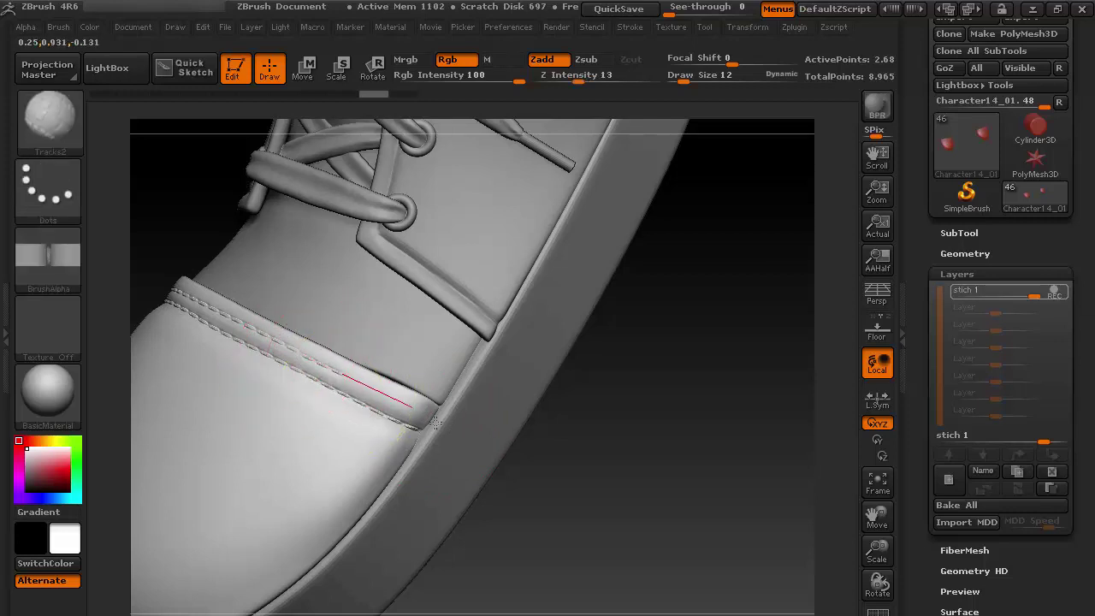
{"action": "left_click_drag", "start_coordinate": [522, 447], "coordinate": [542, 455]}
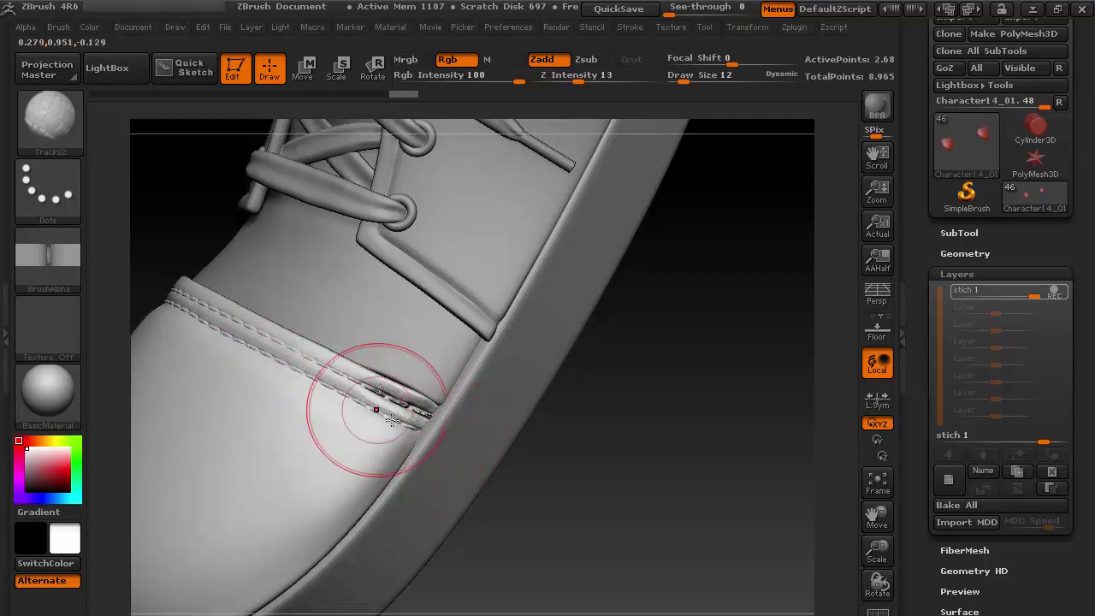
{"action": "key", "text": "ctrl"}
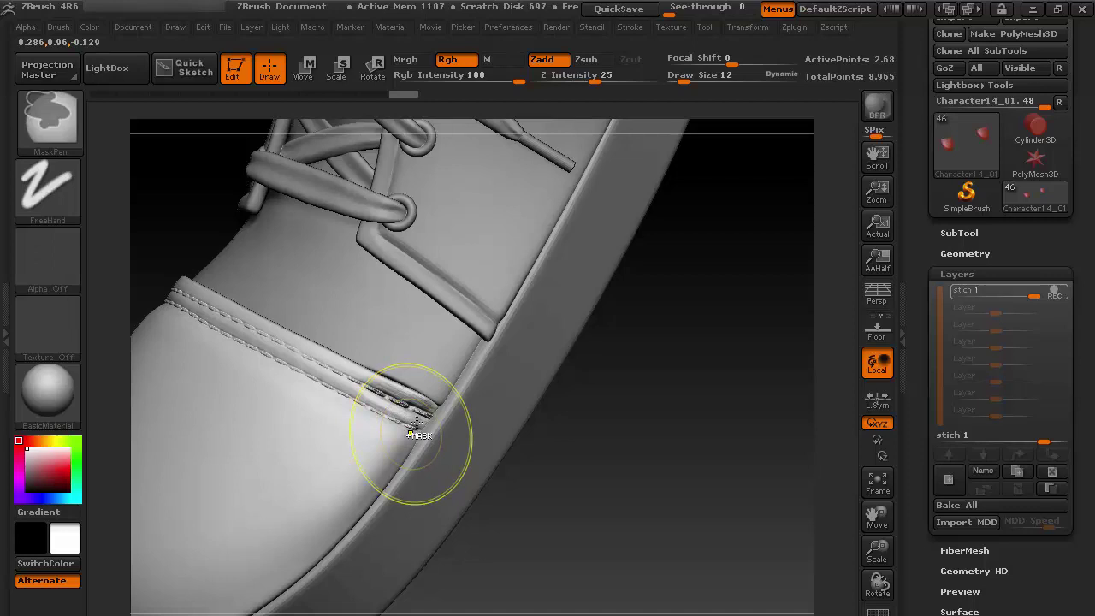
{"action": "key", "text": "ctrl+z"}
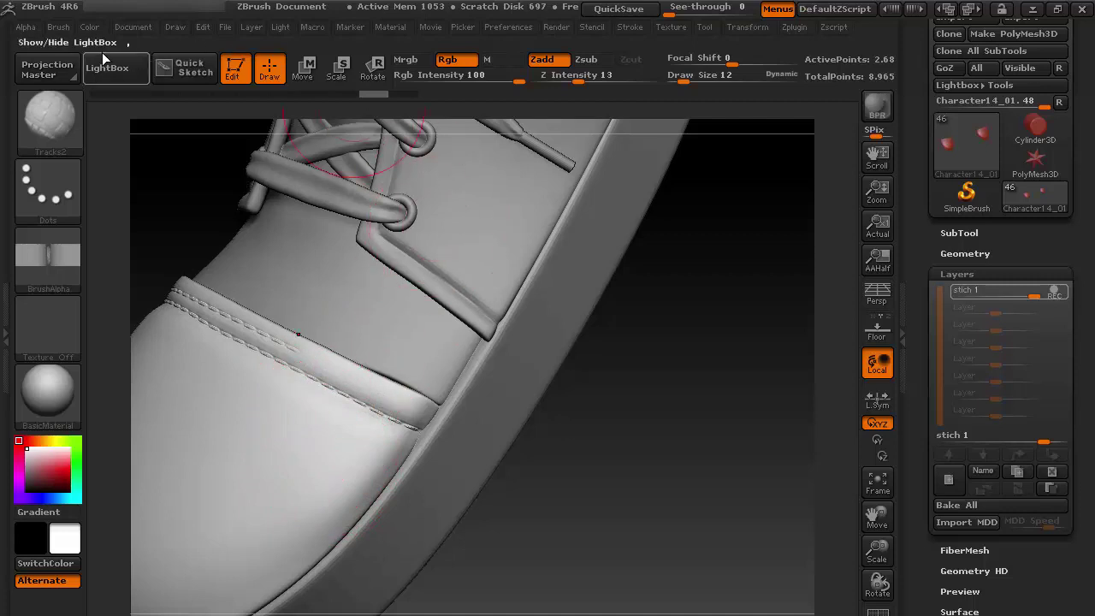
- Disable Use Global Settings for the brush's Tablet Pressure and flatten its Size curve at the maximum
{"action": "left_click", "coordinate": [57, 27]}
{"action": "scroll", "coordinate": [164, 338], "scroll_direction": "down", "scroll_amount": 2}
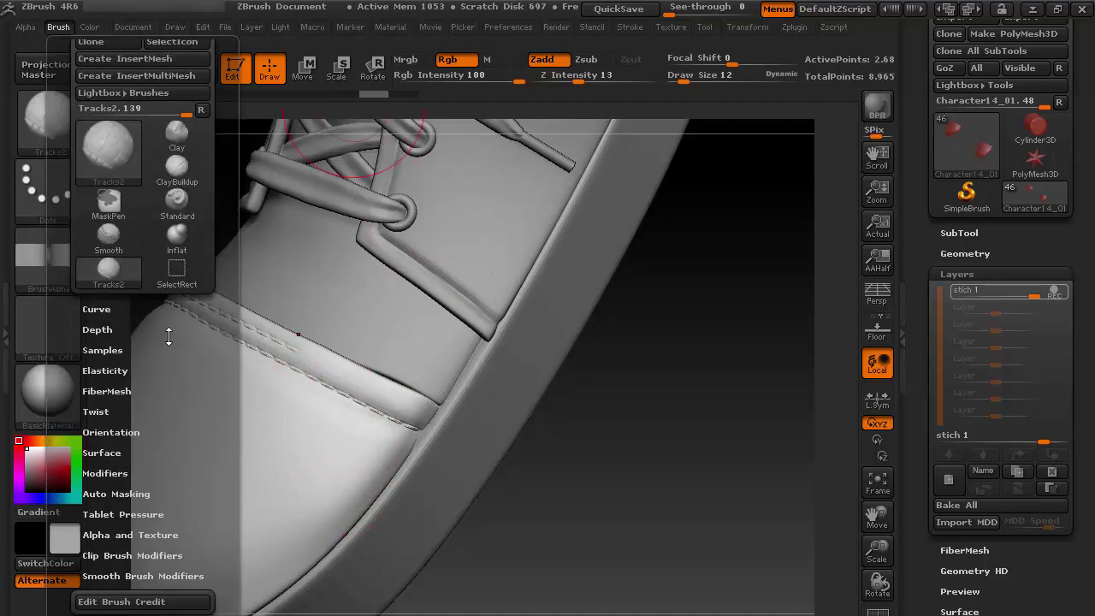
{"action": "left_click", "coordinate": [123, 345]}
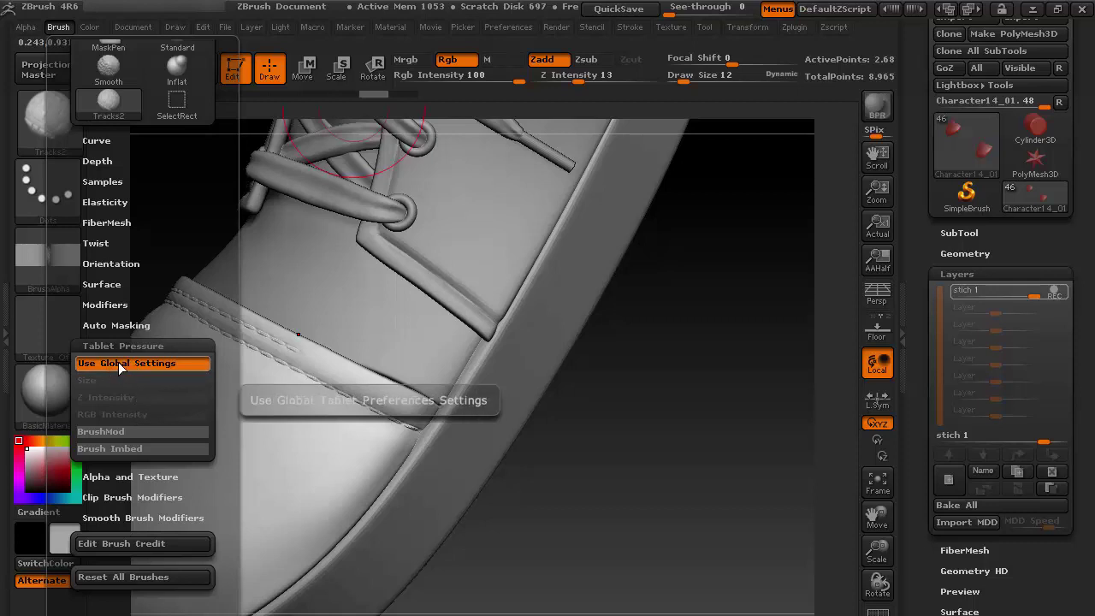
{"action": "left_click", "coordinate": [120, 364]}
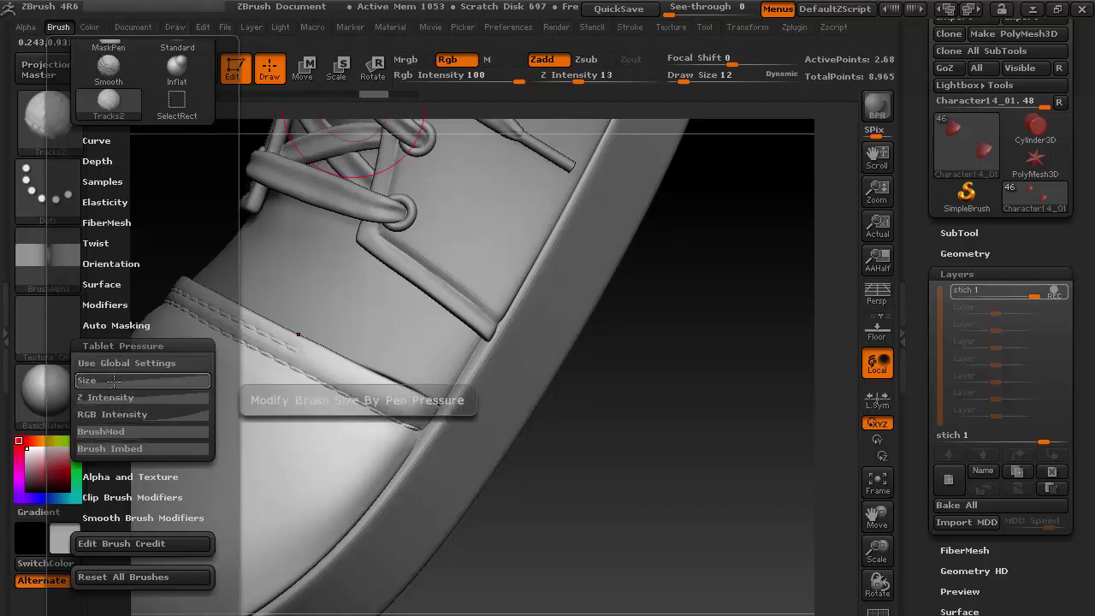
{"action": "left_click", "coordinate": [114, 381]}
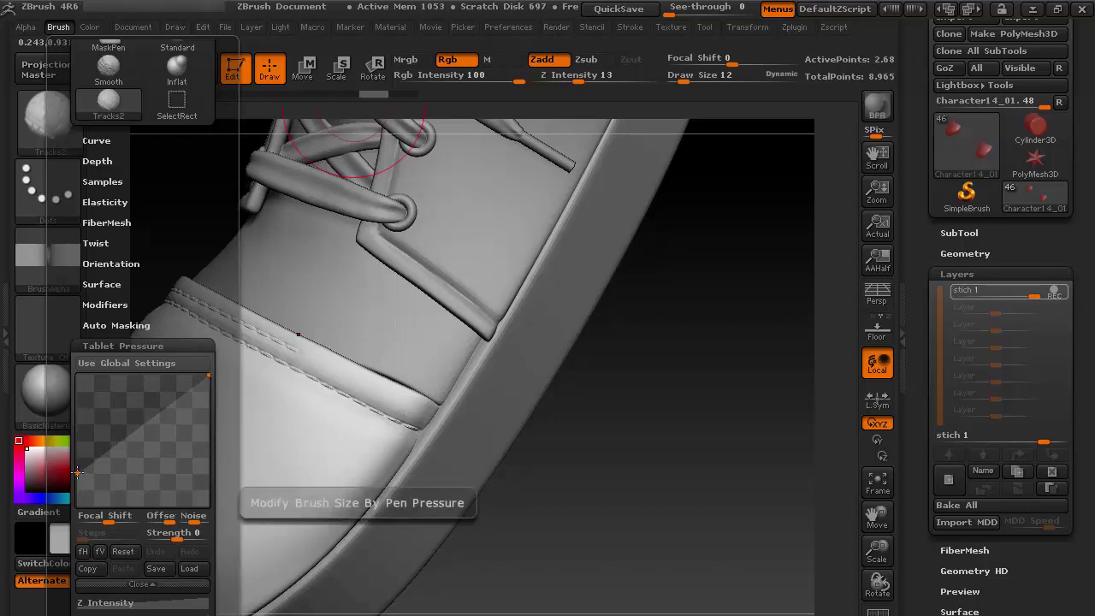
{"action": "left_click_drag", "start_coordinate": [75, 474], "coordinate": [77, 377]}
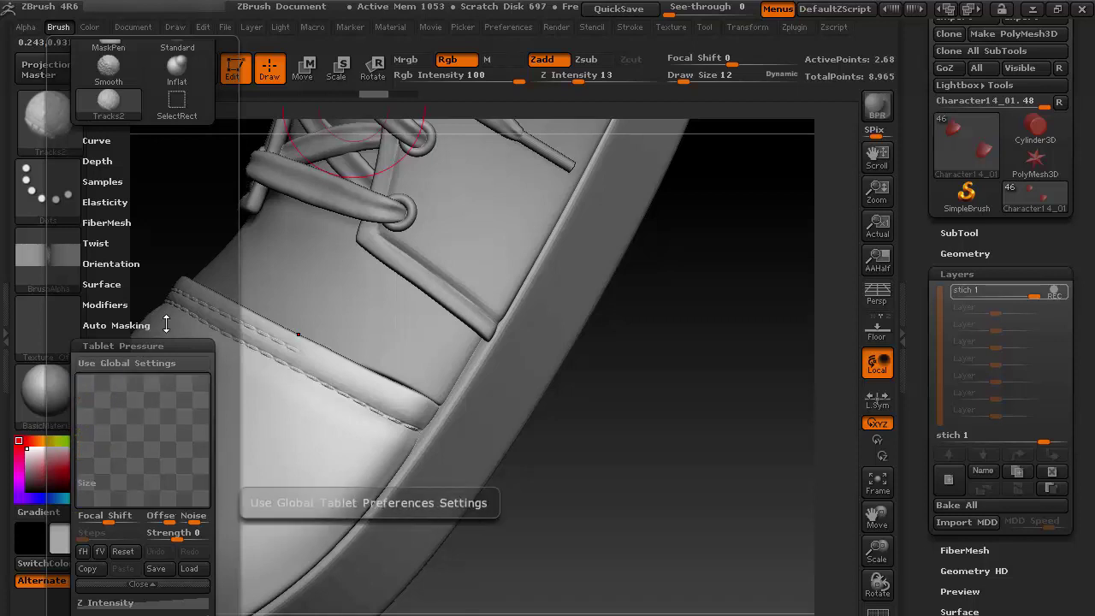
- Flatten the brush's Z Intensity pressure curve at the maximum and test it with a horizontal stitch stroke across the toe cap
{"action": "left_click_drag", "start_coordinate": [183, 309], "coordinate": [183, 147]}
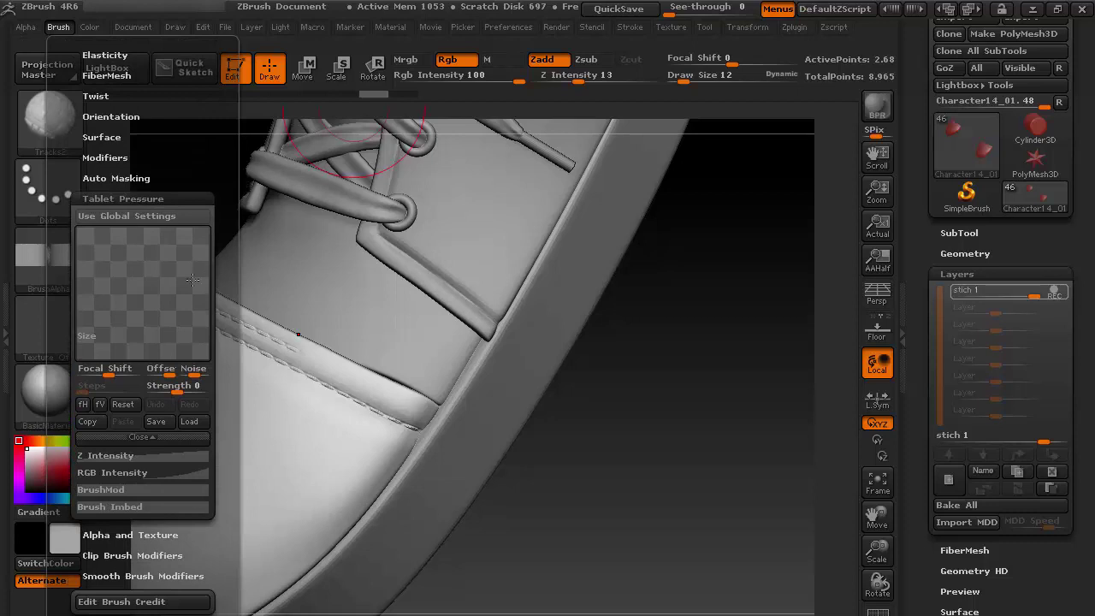
{"action": "left_click", "coordinate": [124, 459]}
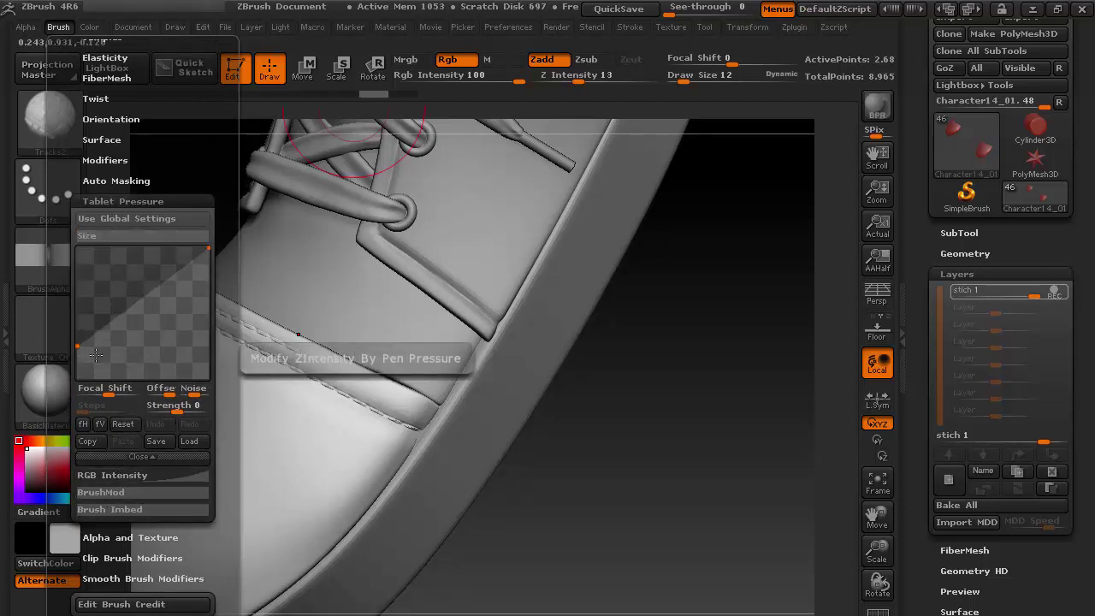
{"action": "left_click_drag", "start_coordinate": [77, 347], "coordinate": [73, 247]}
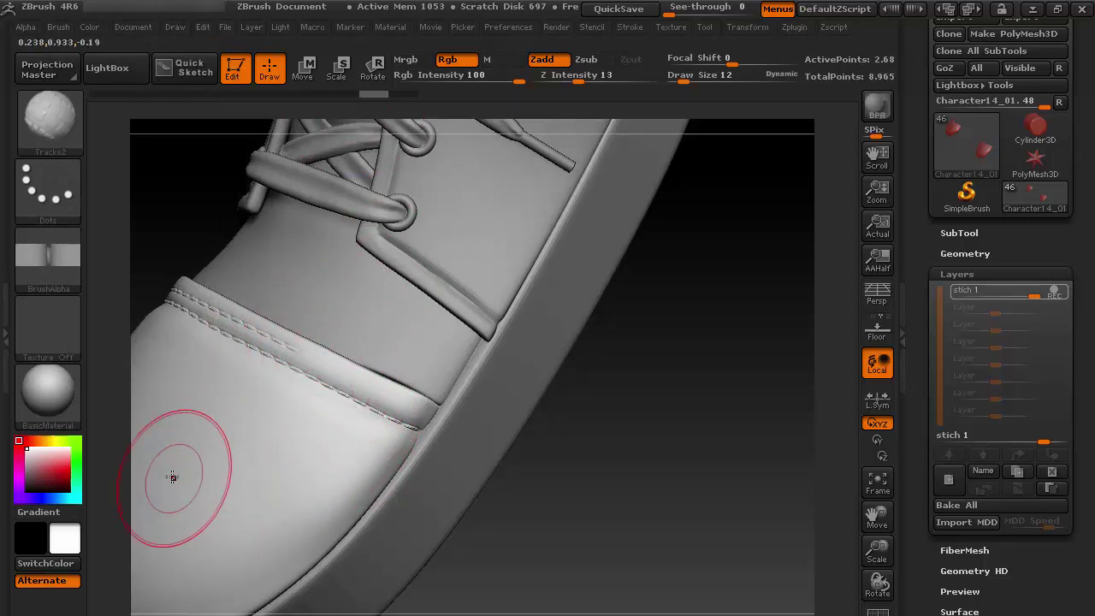
{"action": "left_click_drag", "start_coordinate": [167, 471], "coordinate": [369, 472]}
{"action": "key", "text": "ctrl"}
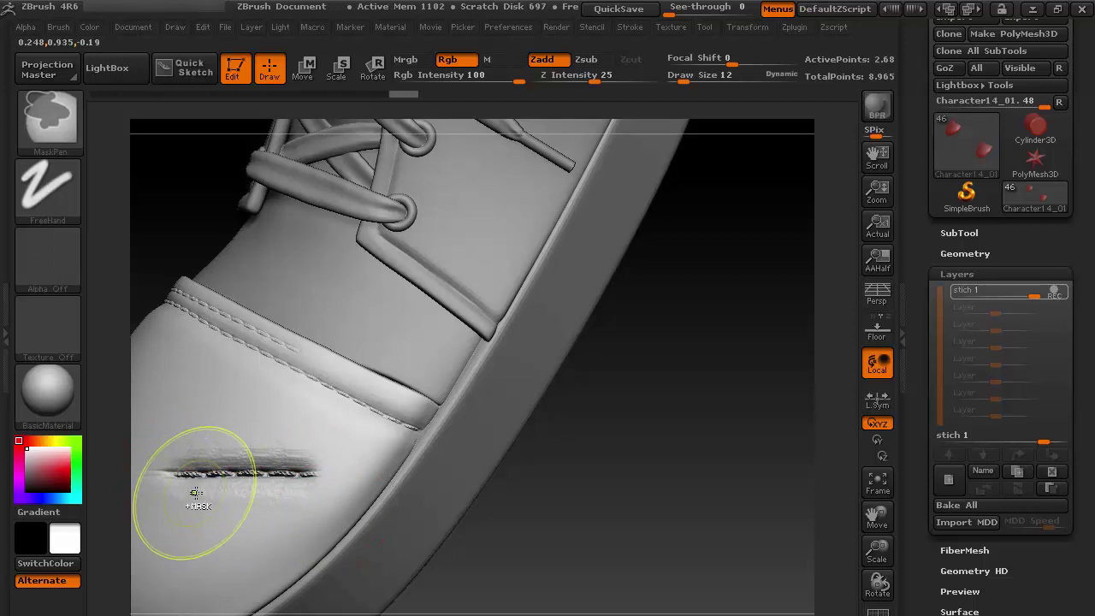
- Undo the horizontal test stroke and try extending the upper stitch row along the toe cap's band, undoing that stroke too
{"action": "key", "text": "ctrl+z"}
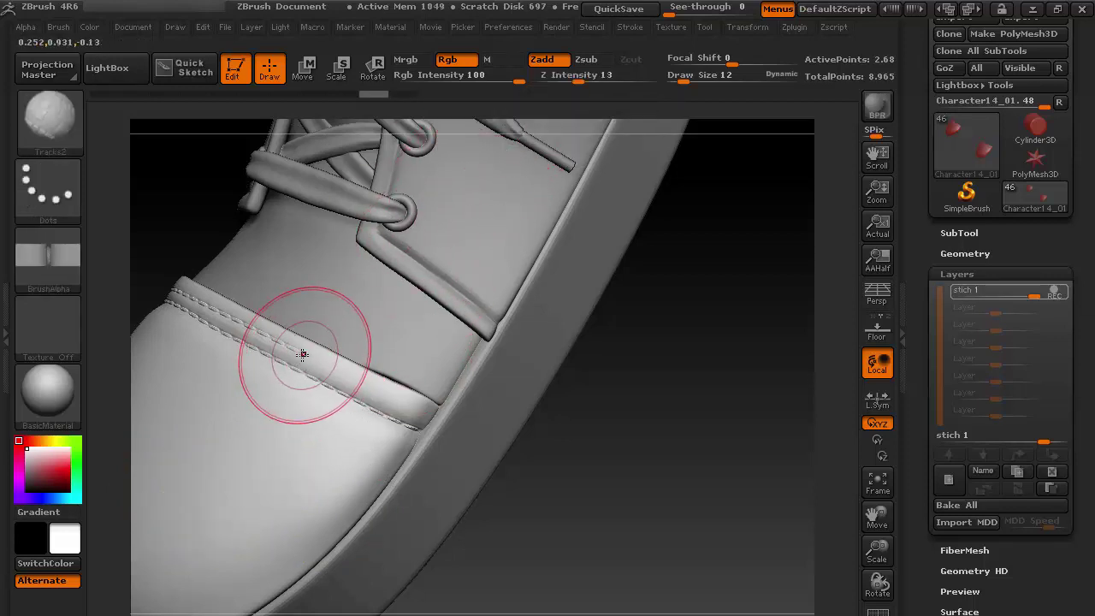
{"action": "left_click_drag", "start_coordinate": [303, 354], "coordinate": [329, 368]}
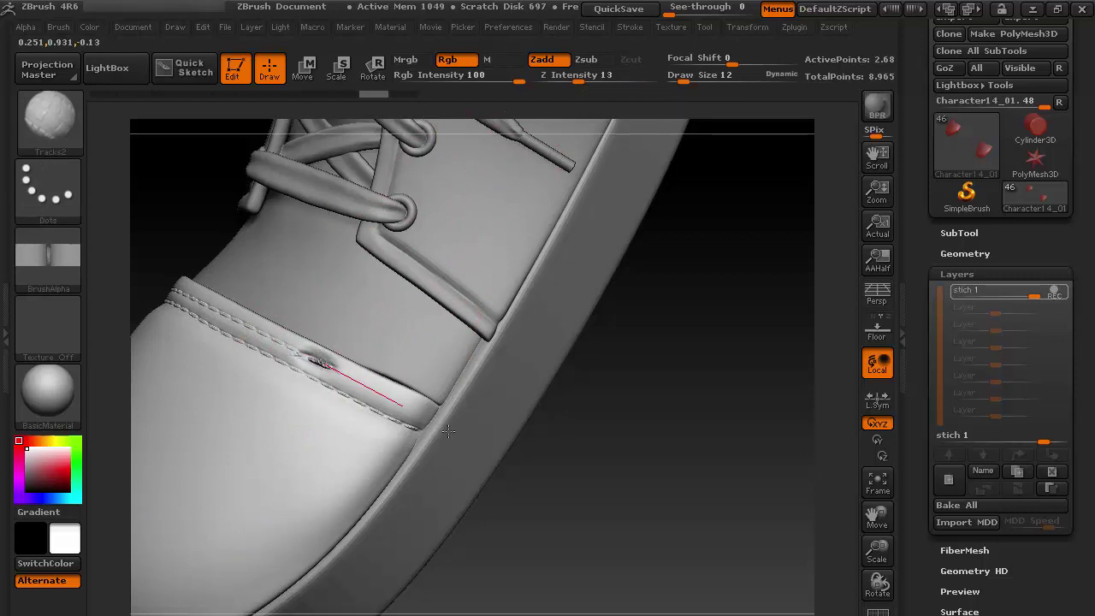
{"action": "left_click_drag", "start_coordinate": [349, 412], "coordinate": [338, 392]}
{"action": "key", "text": "ctrl"}
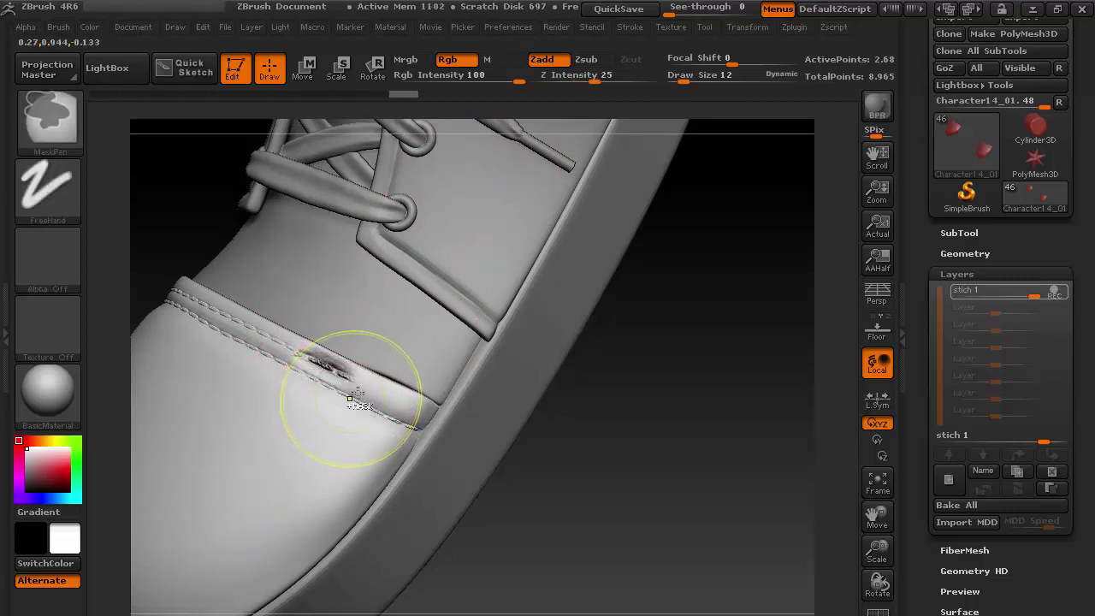
{"action": "key", "text": "ctrl+z"}
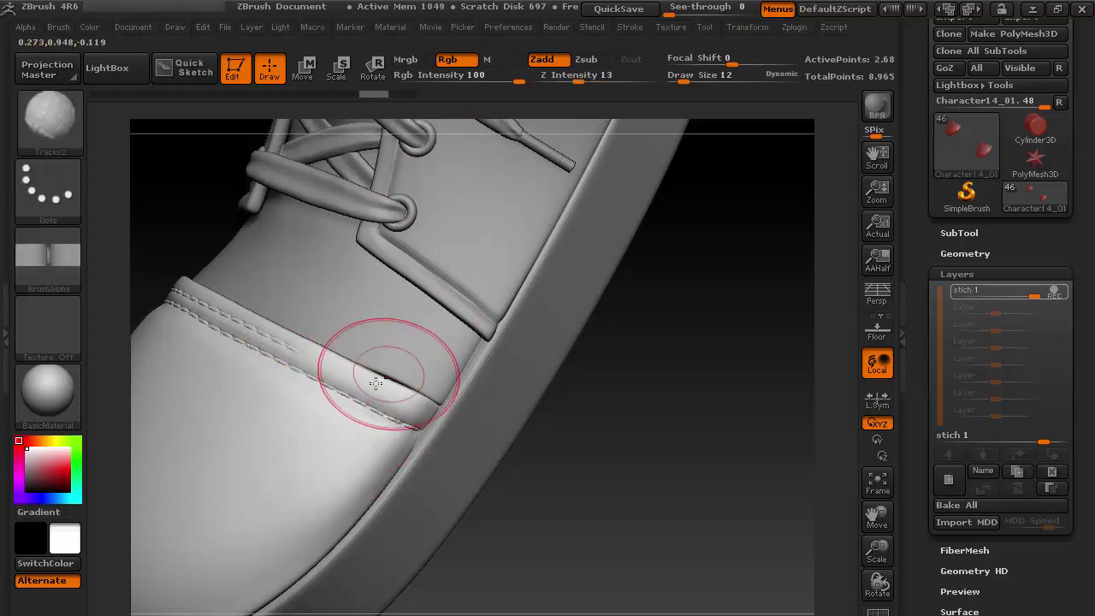
- Set the brush's Z Intensity to 6 and Draw Size to 7, try it along the unfinished upper stitch row and undo the stroke
{"action": "left_click_drag", "start_coordinate": [580, 80], "coordinate": [570, 80]}
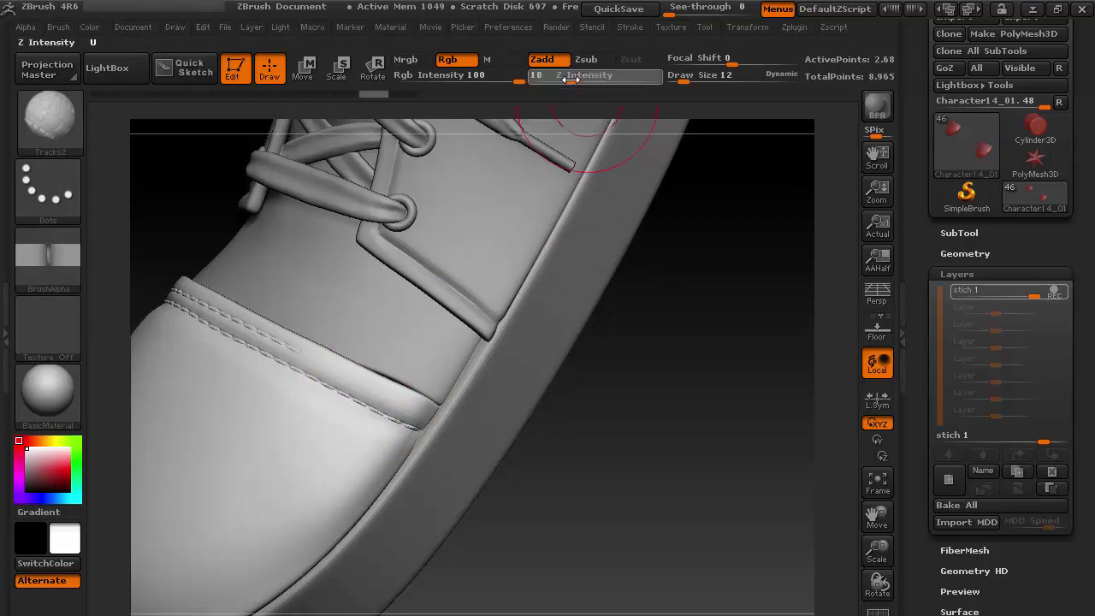
{"action": "key", "text": "Return"}
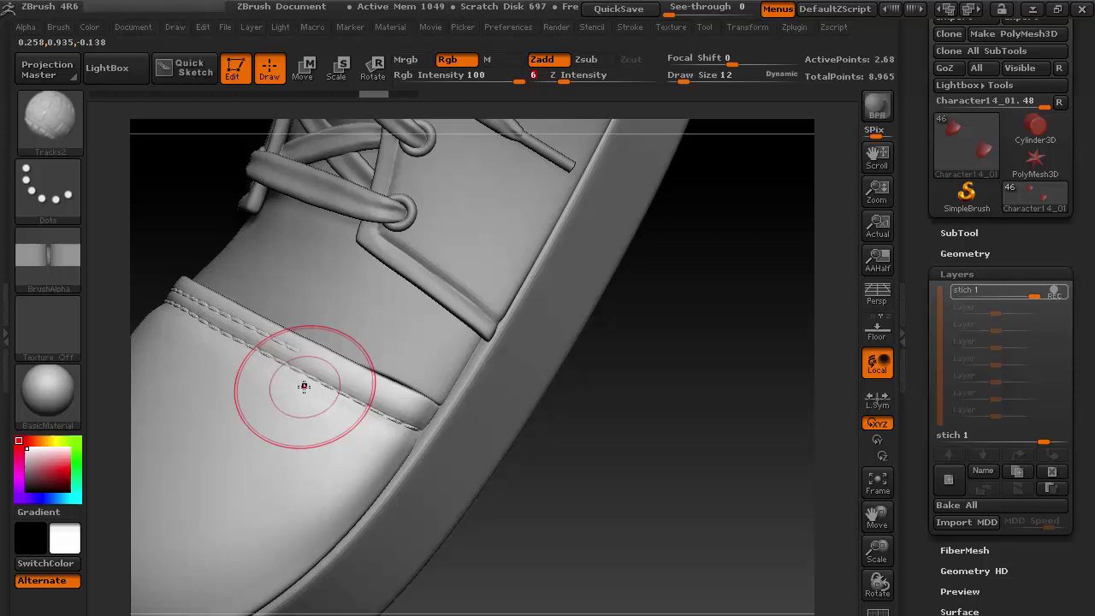
{"action": "key", "text": "s"}
{"action": "left_click_drag", "start_coordinate": [299, 388], "coordinate": [293, 384]}
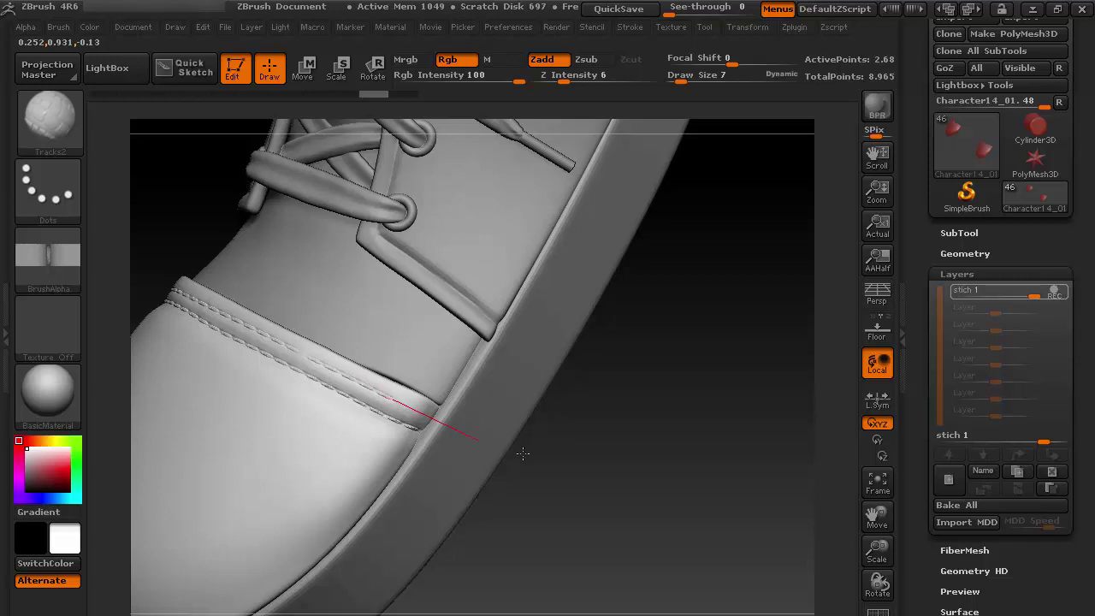
{"action": "key", "text": "ctrl+z"}
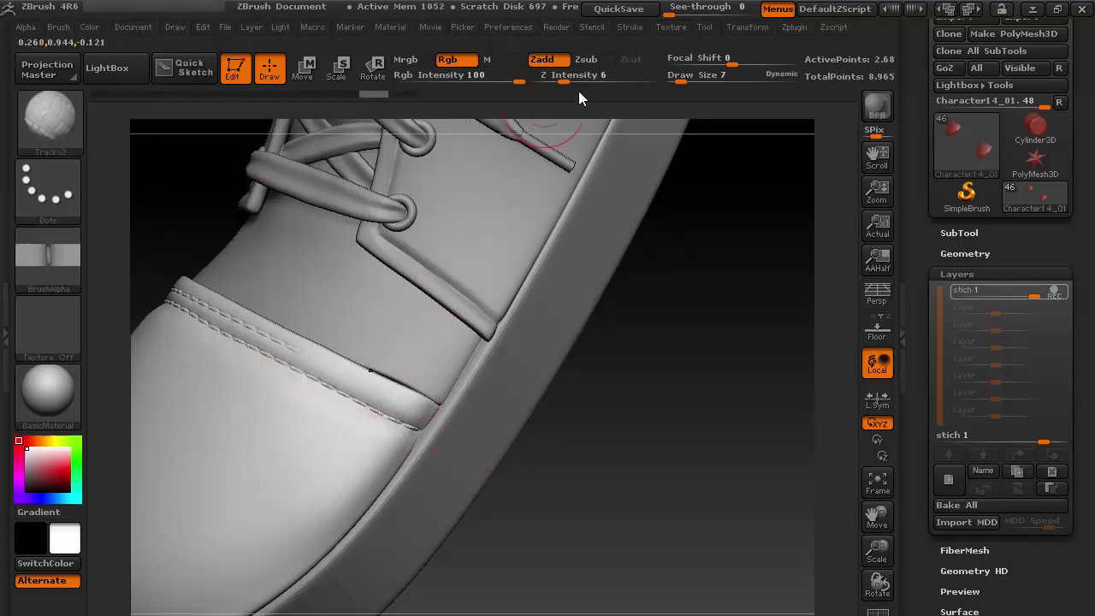
- Set the Z Intensity to 8 and extend the upper stitch row along the toe cap's band to the sole
{"action": "left_click_drag", "start_coordinate": [566, 79], "coordinate": [568, 80]}
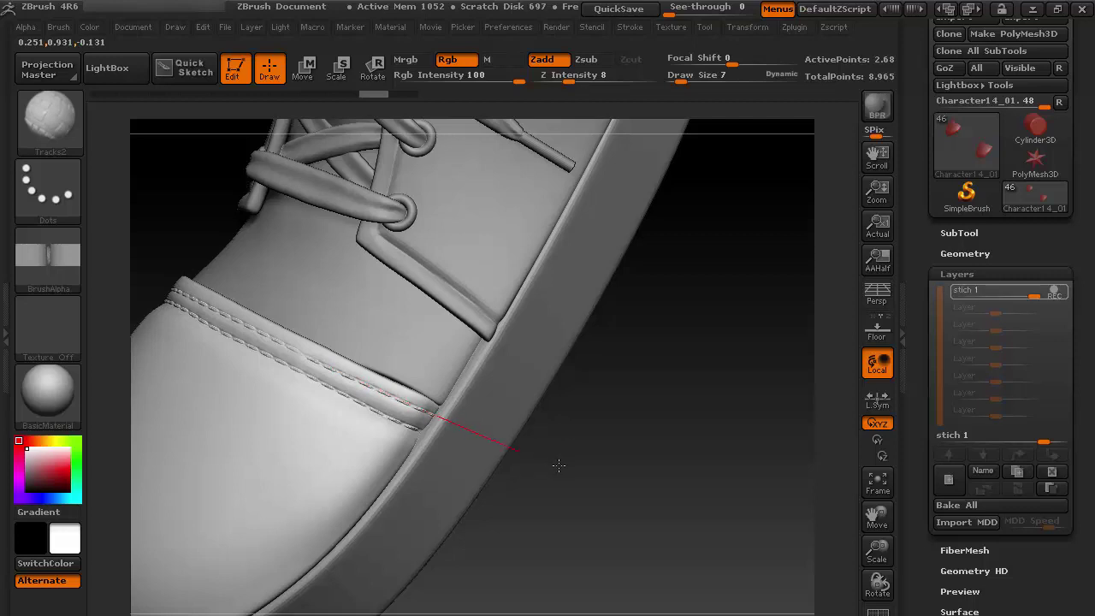
{"action": "left_click_drag", "start_coordinate": [559, 466], "coordinate": [562, 467]}
{"action": "left_click_drag", "start_coordinate": [288, 348], "coordinate": [545, 428]}
- Show the shoe's side with the raised edge of the lace panel beside the toe cap
{"action": "left_click_drag", "start_coordinate": [655, 397], "coordinate": [518, 477]}
{"action": "left_click_drag", "start_coordinate": [514, 378], "coordinate": [629, 352]}
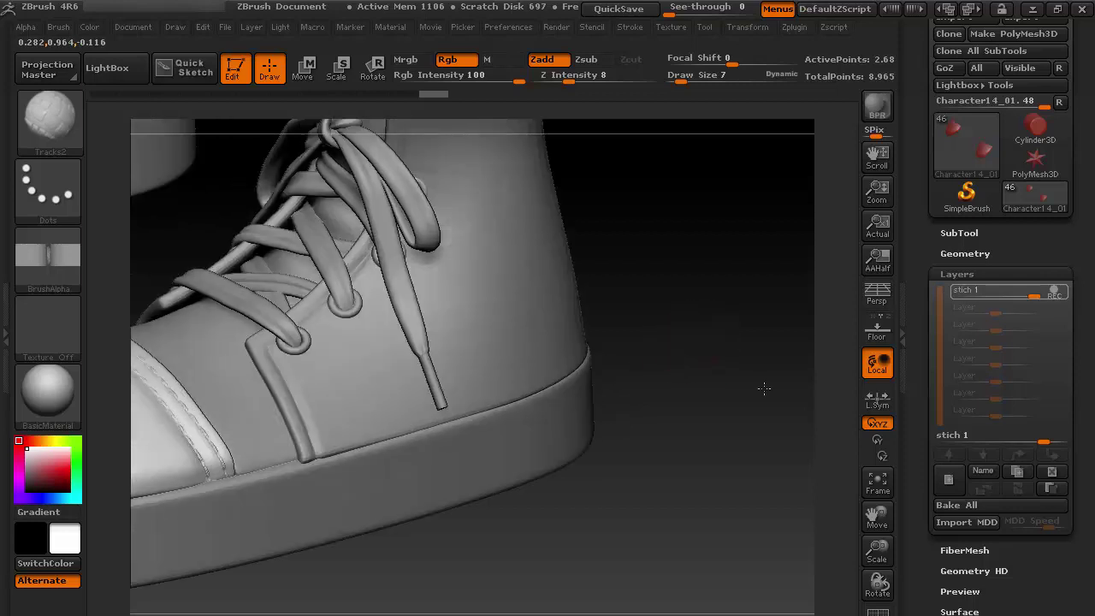
{"action": "left_click_drag", "start_coordinate": [762, 388], "coordinate": [821, 427], "text": "alt"}
{"action": "left_click_drag", "start_coordinate": [480, 214], "coordinate": [496, 221]}
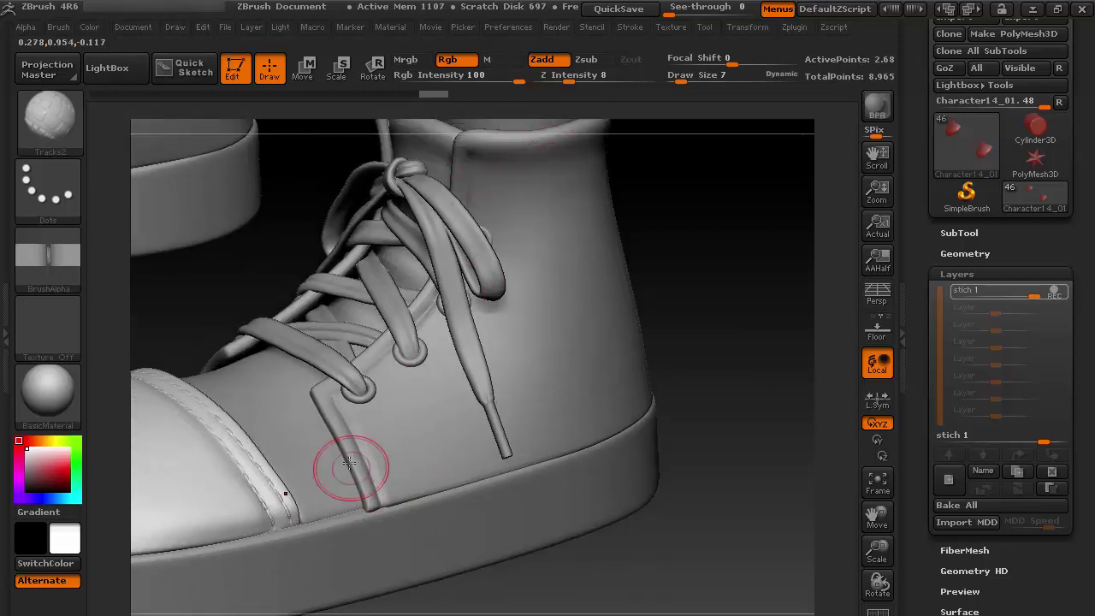